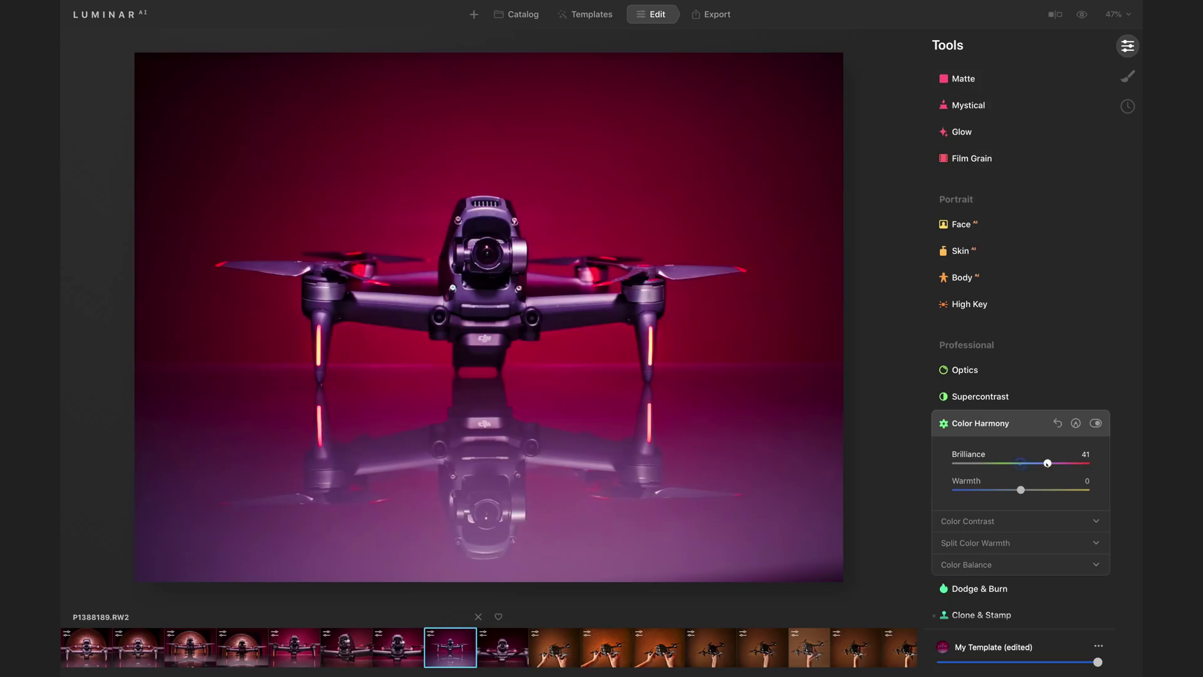
# - Lower the drone photo's Brilliance to 12 and bring up the Color Contrast and split warmth settings
pyautogui.moveTo(1047, 464); pyautogui.dragTo(1029, 493)
pyautogui.click(967, 521)
pyautogui.scroll(-2, 1003, 520)
pyautogui.click(975, 551)
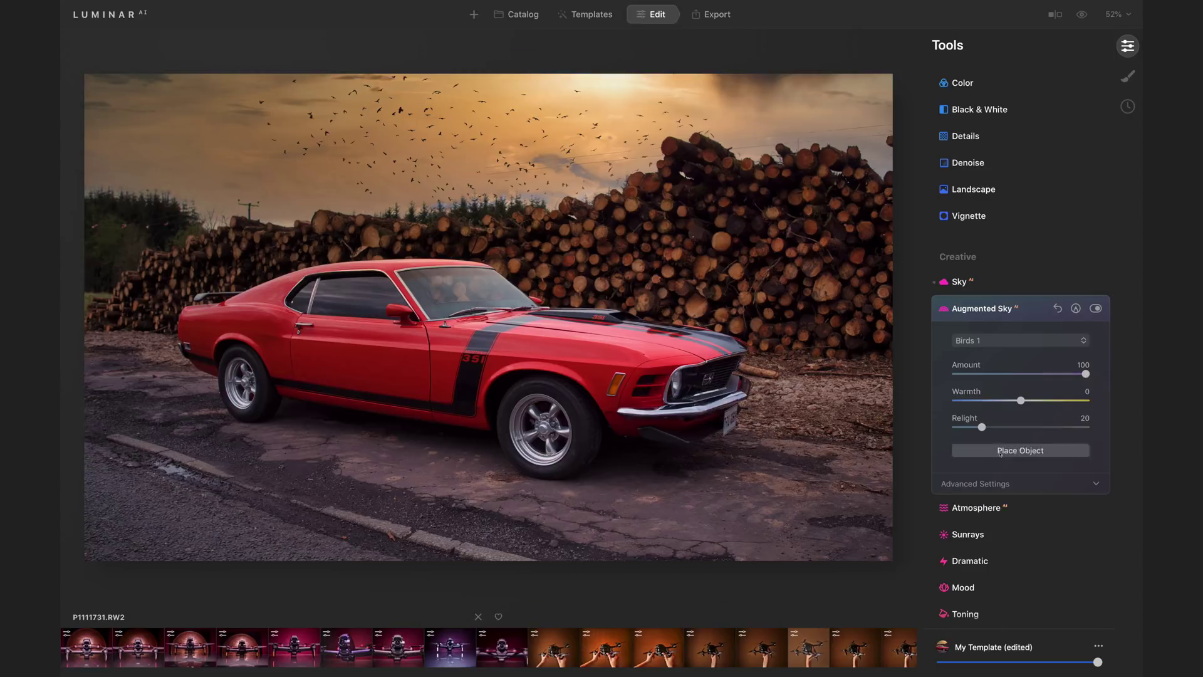
# - Add Sunrays to the car photo with the sun centre placed near the top of the sky
pyautogui.click(975, 483)
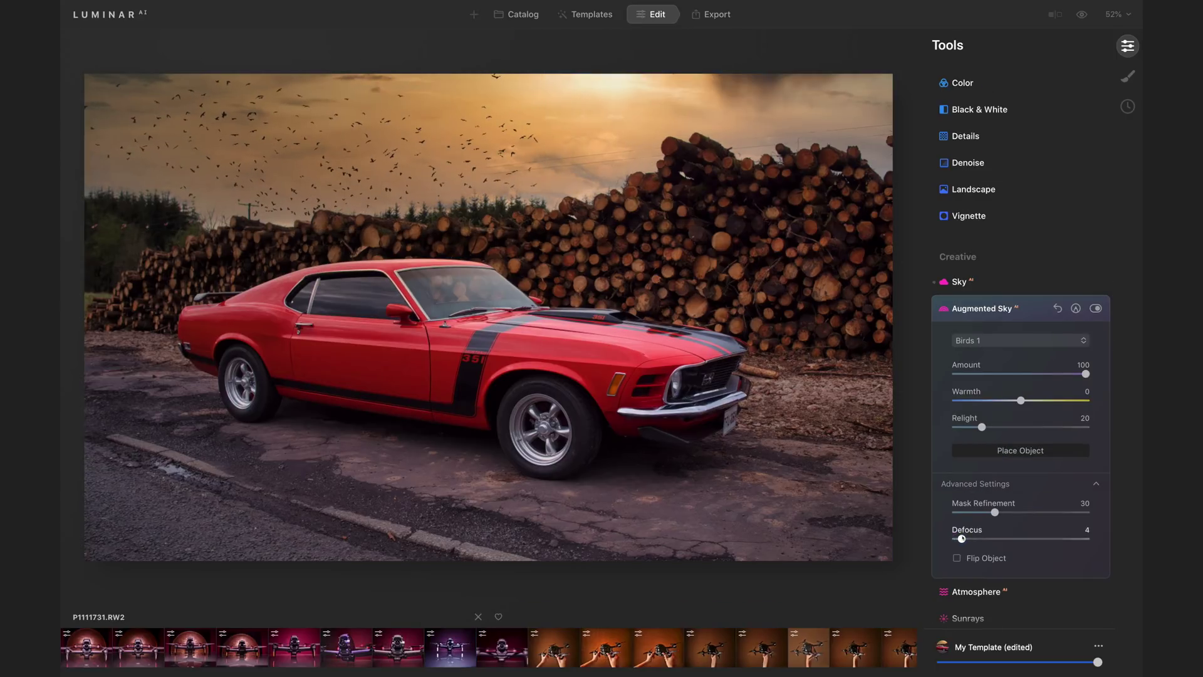
pyautogui.click(967, 612)
pyautogui.click(621, 83)
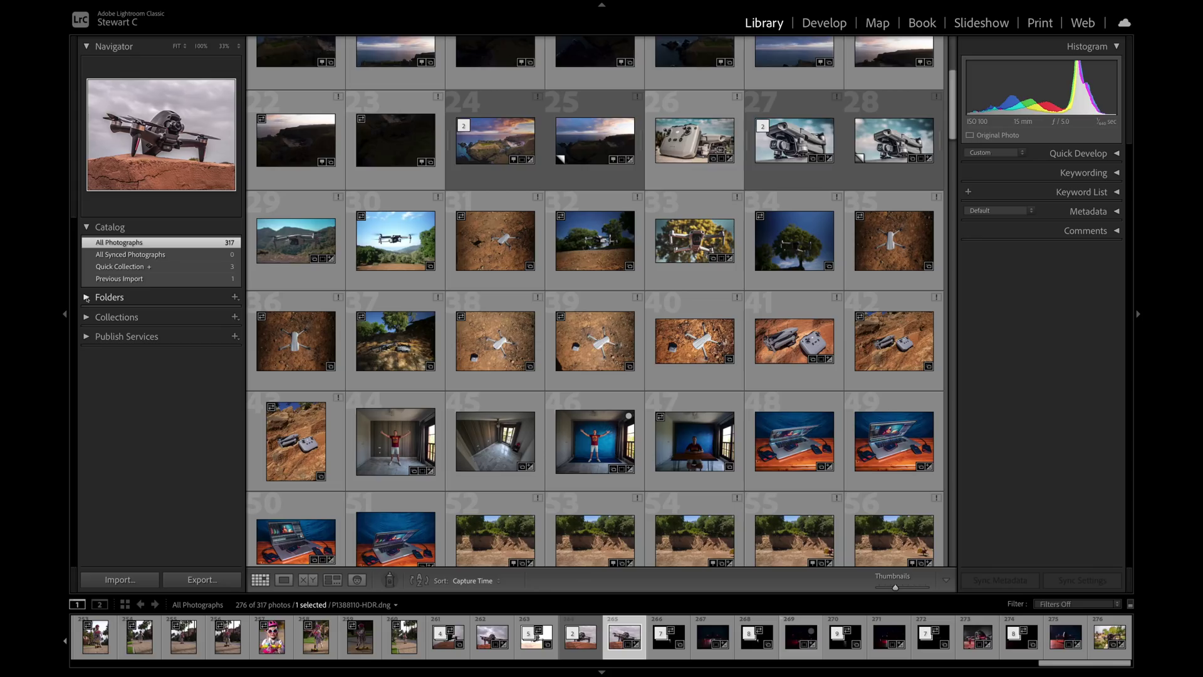
pyautogui.click(87, 298)
pyautogui.click(86, 317)
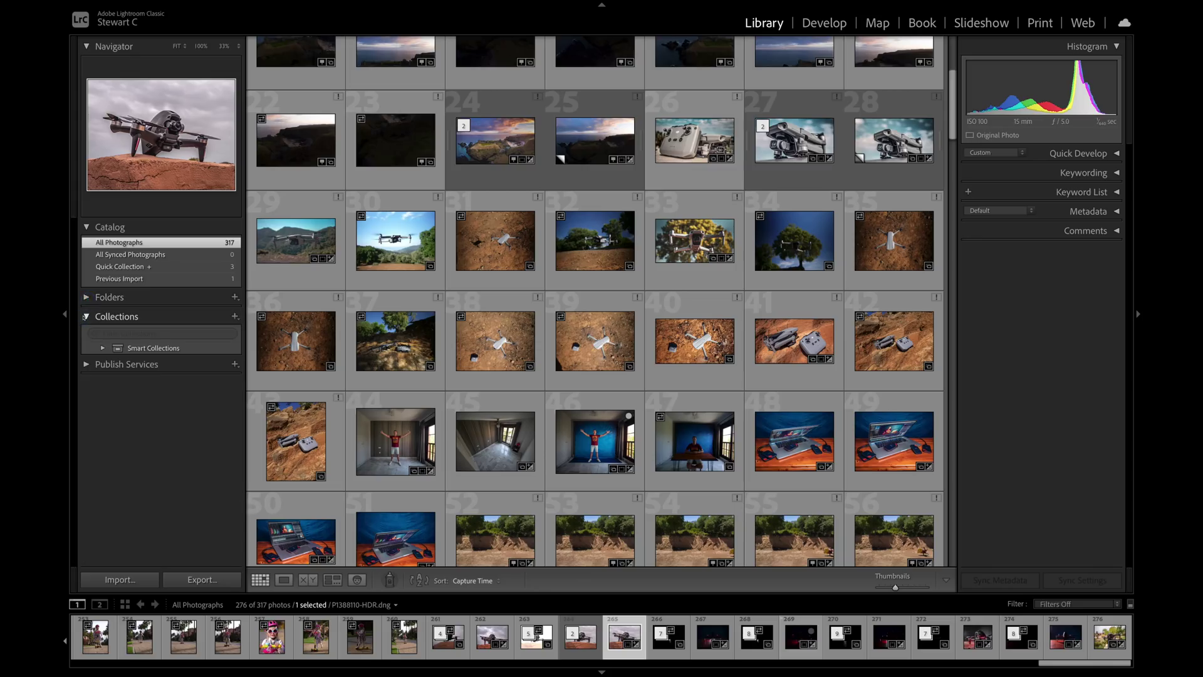
pyautogui.click(86, 317)
pyautogui.click(1089, 174)
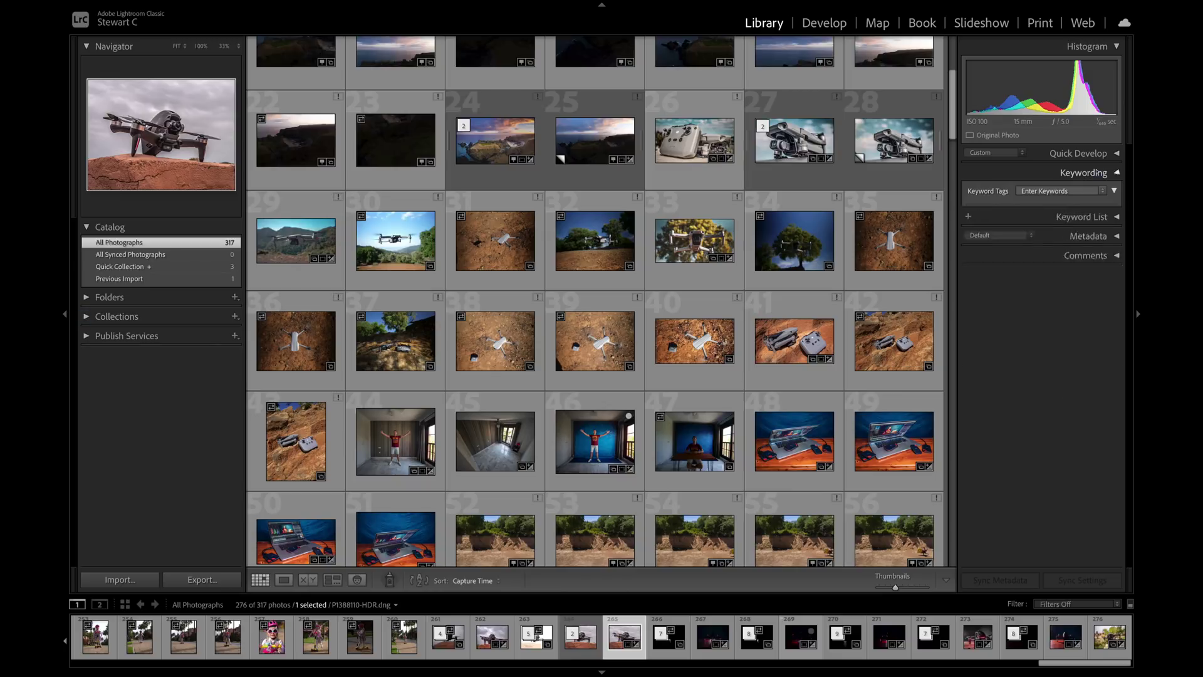
pyautogui.click(1089, 173)
pyautogui.click(1073, 211)
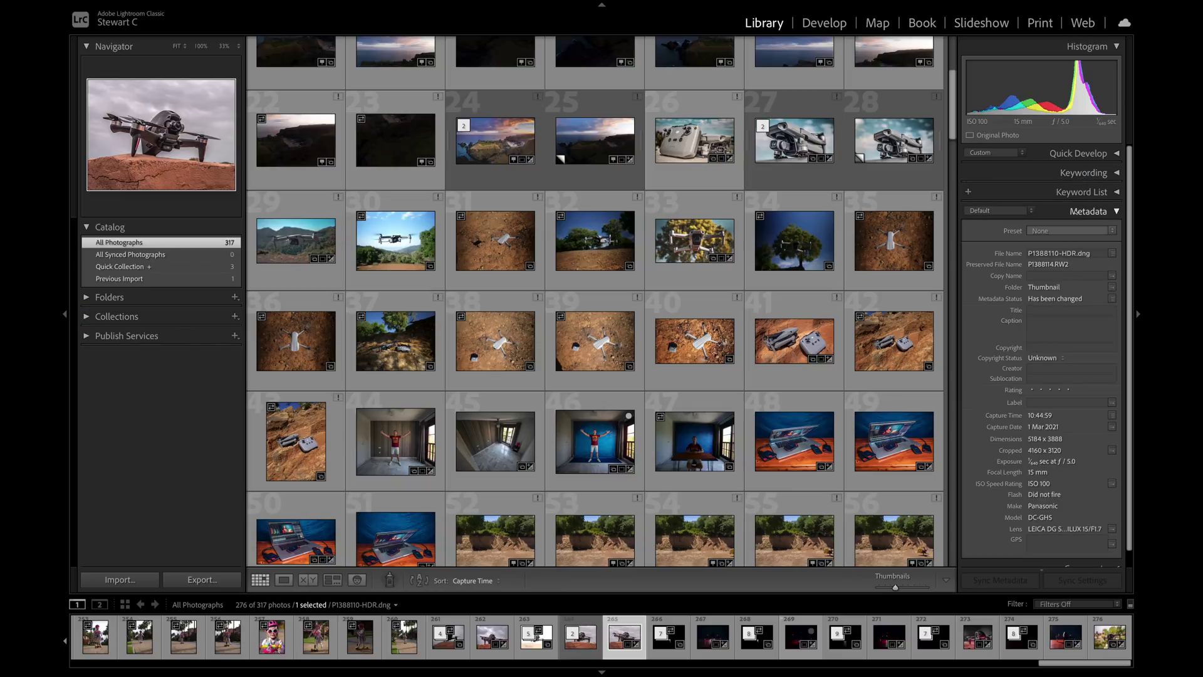
pyautogui.click(1073, 212)
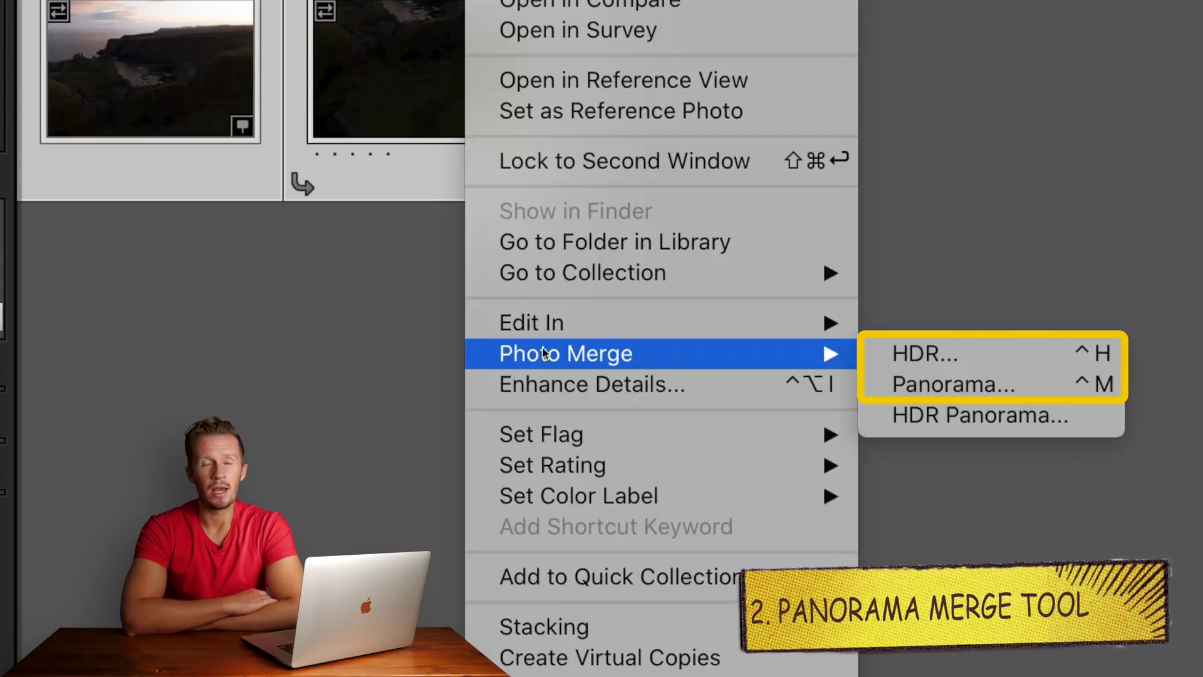
# - Start a panorama merge and bring up the Photo Merge options for the selected drone shots
pyautogui.click(953, 384)
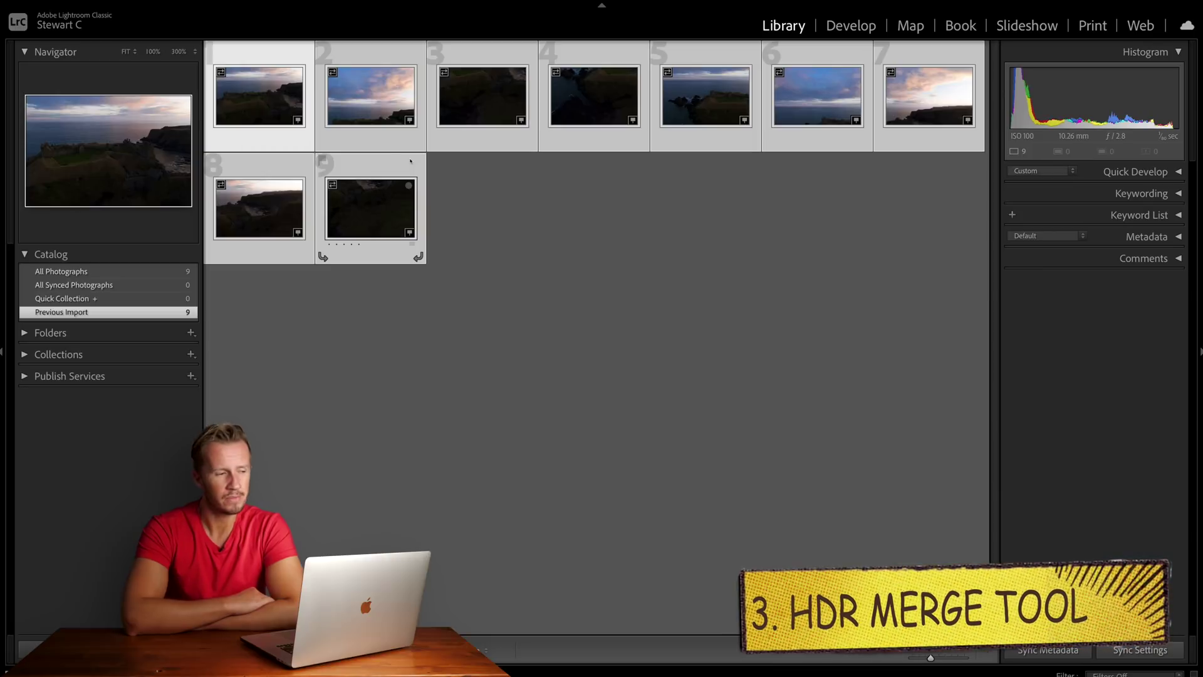
pyautogui.rightClick(401, 160)
pyautogui.moveTo(430, 325)
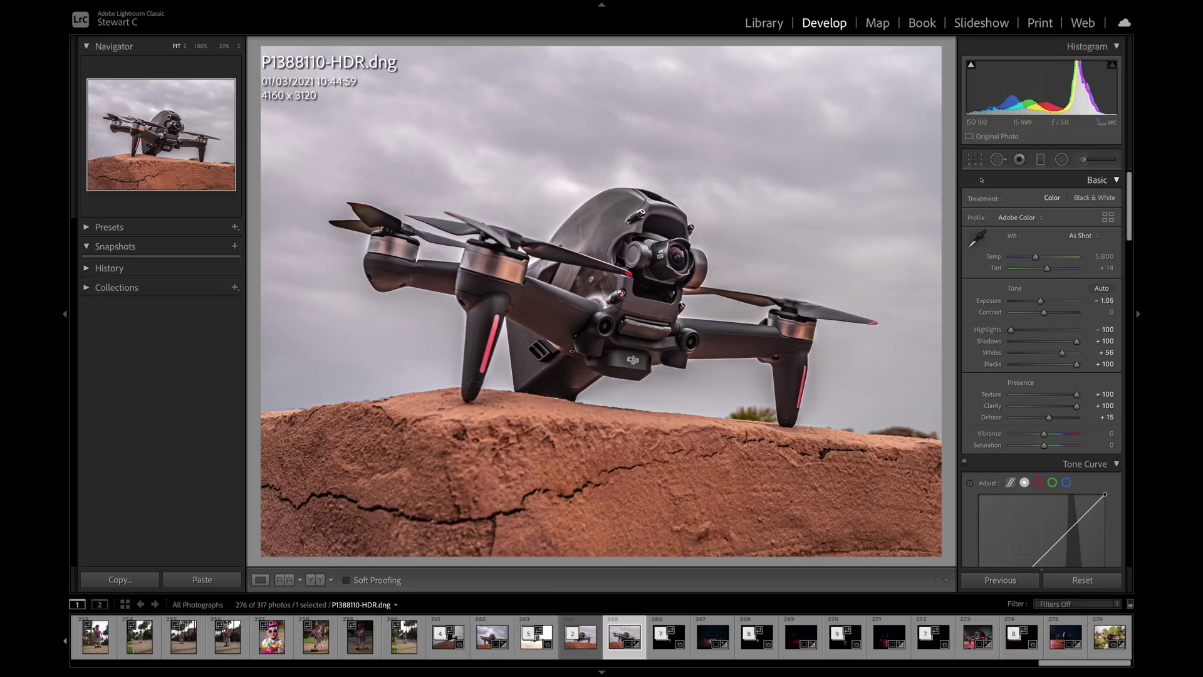
# - Scroll through the Develop panels: Tone Curve, HSL, Color Grading, Detail and Lens Corrections
pyautogui.scroll(-10, 982, 180)
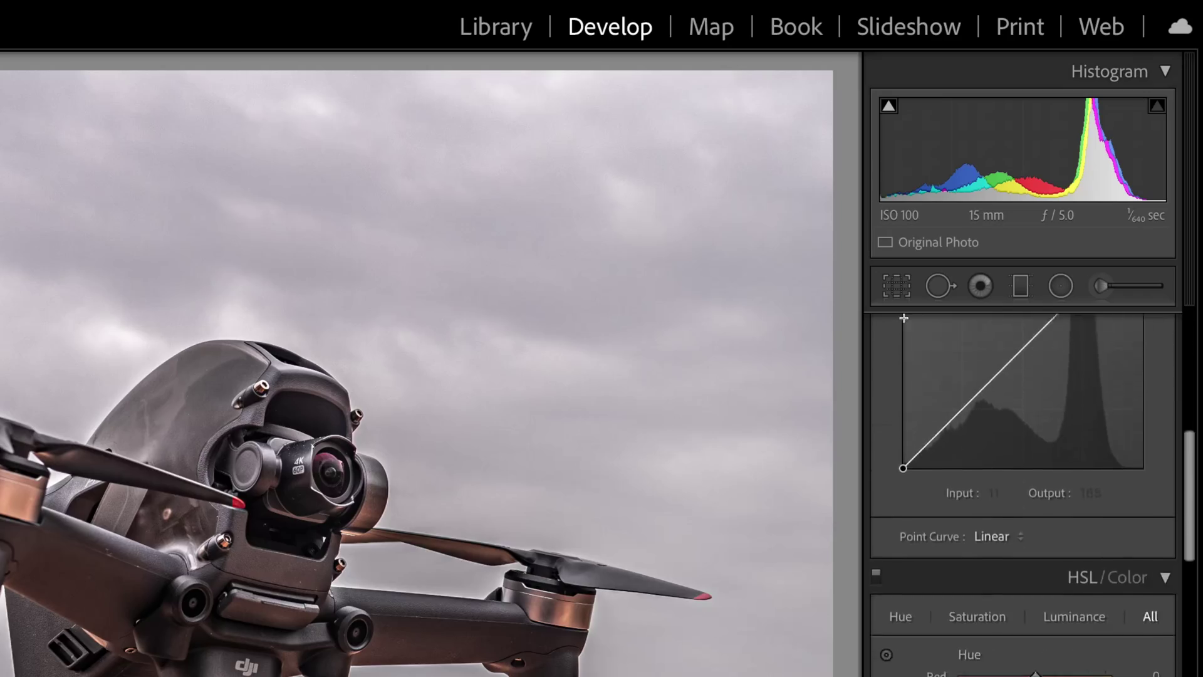
pyautogui.scroll(-12, 905, 321)
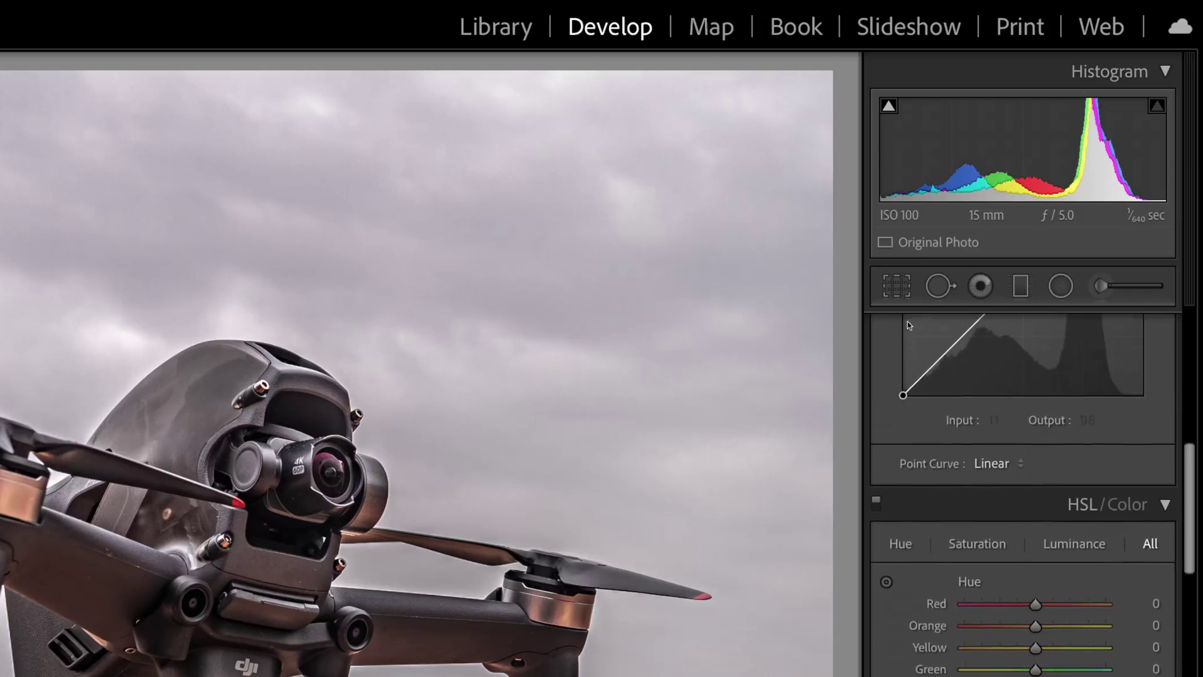
pyautogui.scroll(-12, 907, 325)
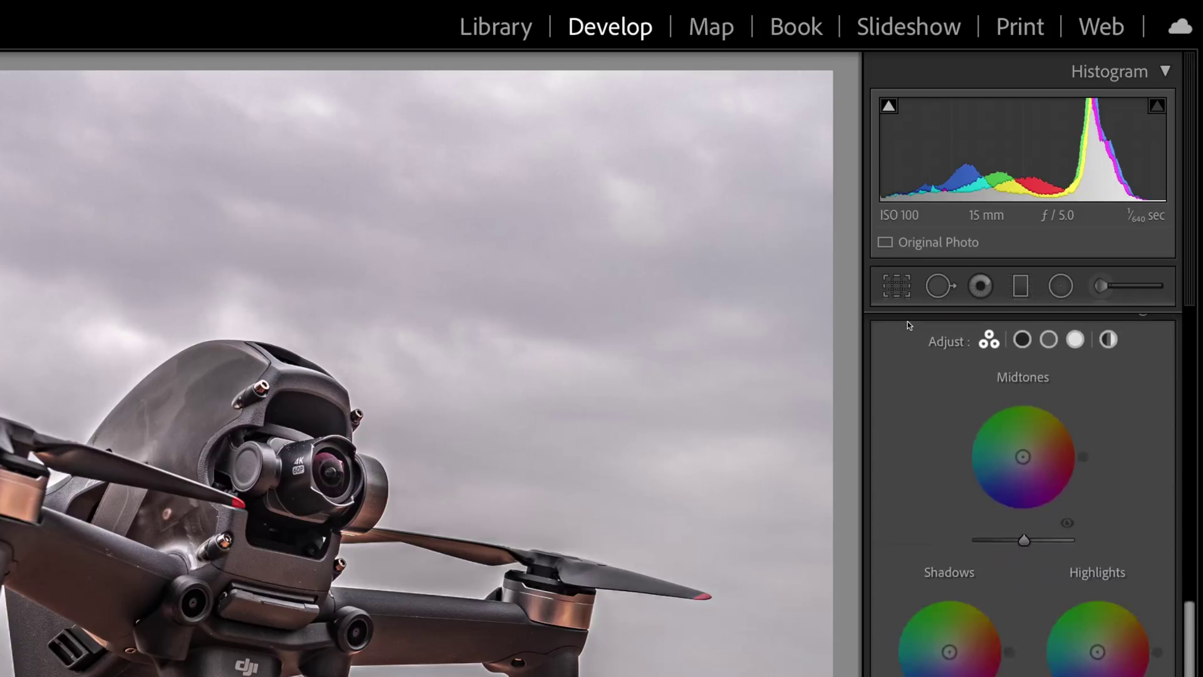
pyautogui.scroll(-15, 909, 325)
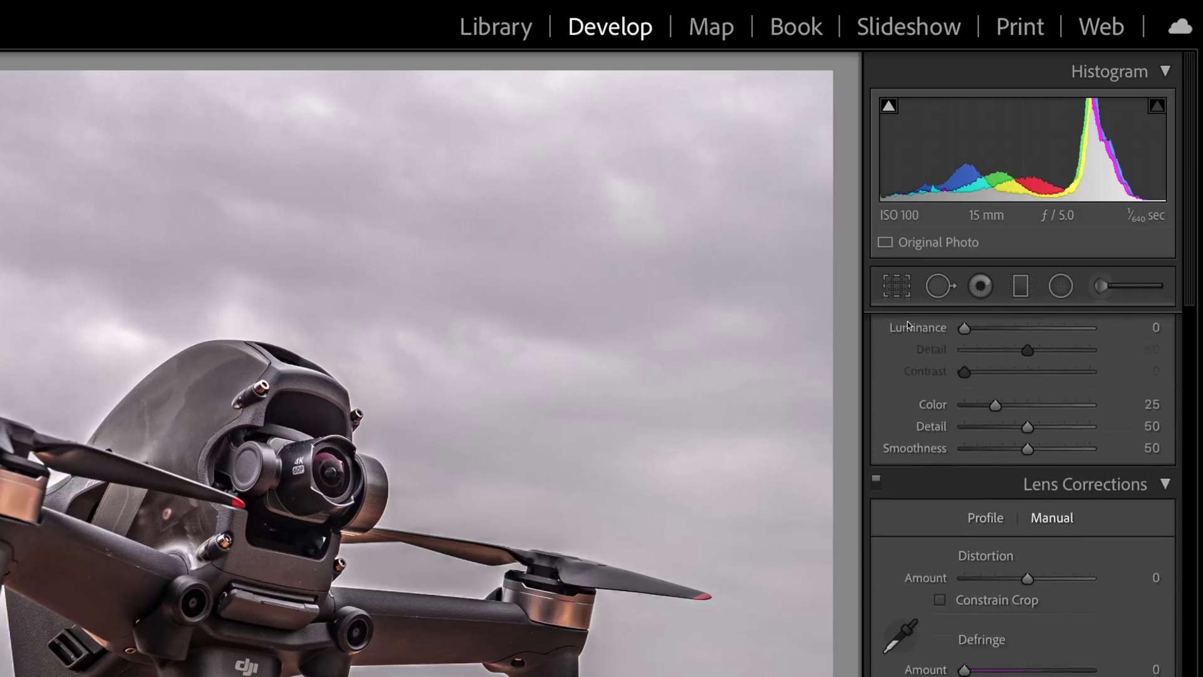
pyautogui.scroll(-5, 909, 325)
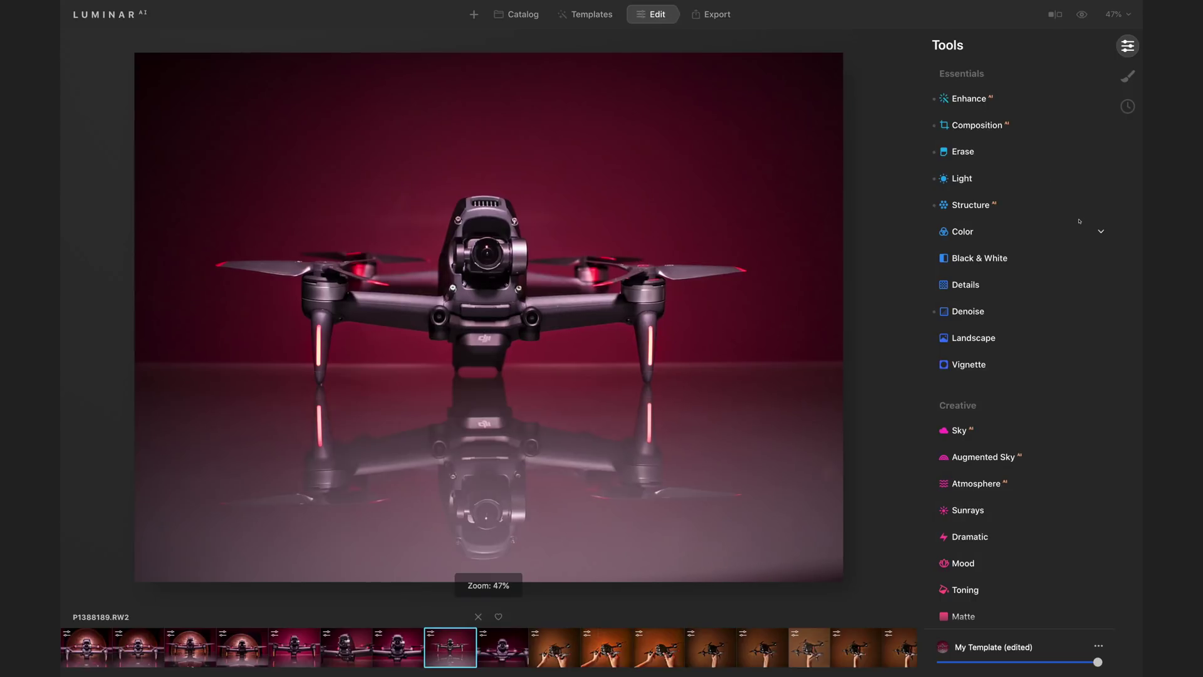
# - Scroll through Luminar AI's Tools list to reach the Light adjustments for the red-lit drone photo
pyautogui.scroll(-5, 1079, 221)
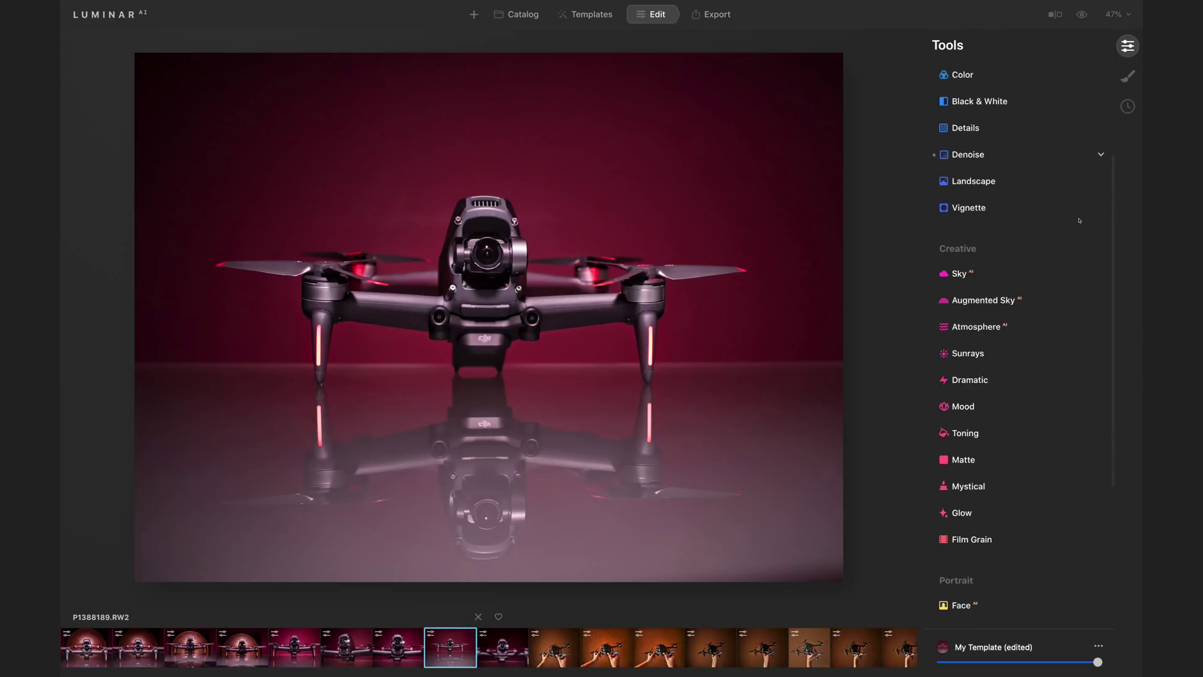
pyautogui.scroll(-3, 1079, 221)
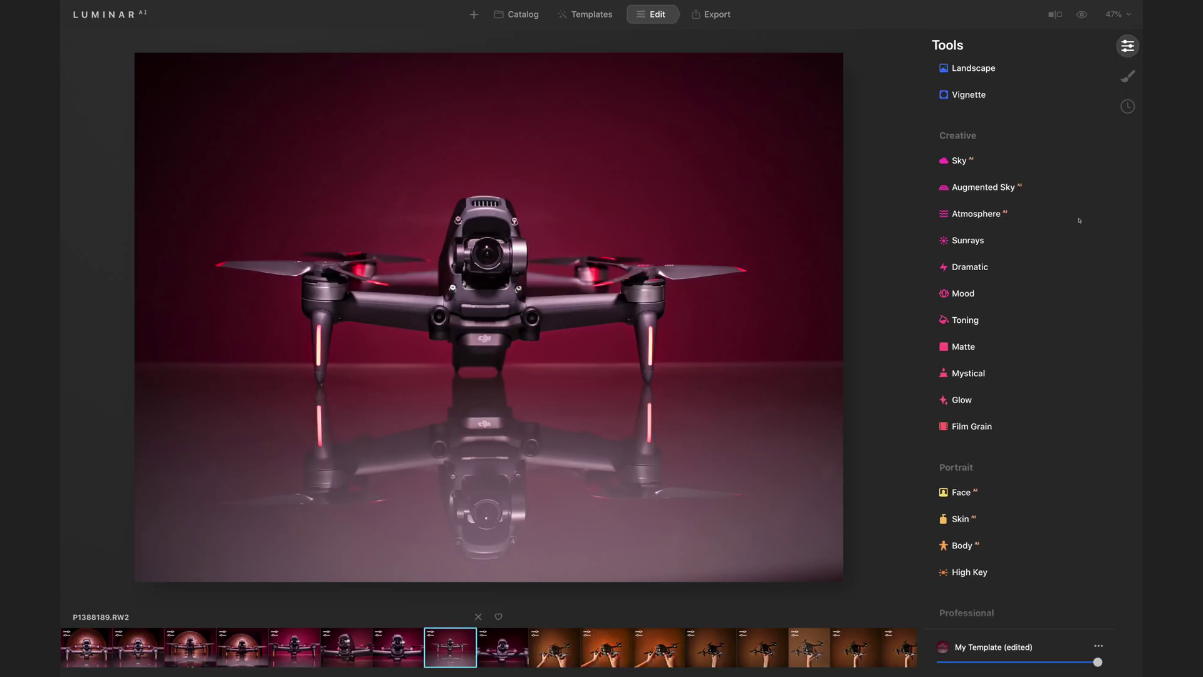
pyautogui.scroll(-4, 1079, 221)
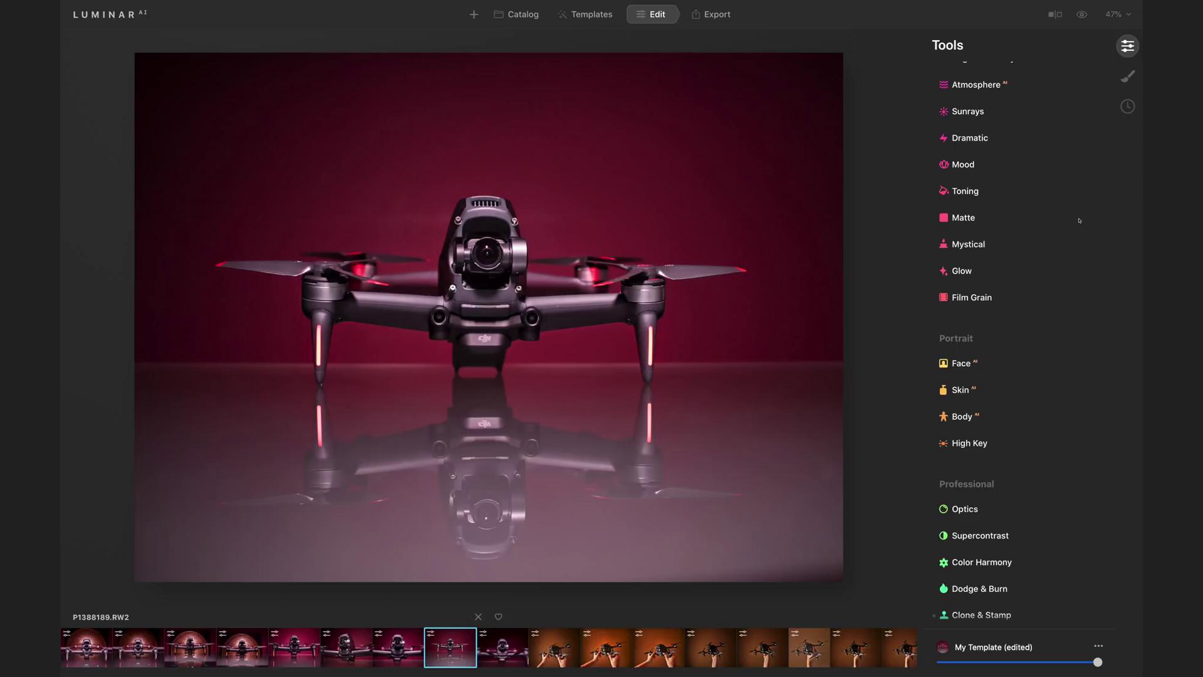
pyautogui.scroll(12, 1079, 220)
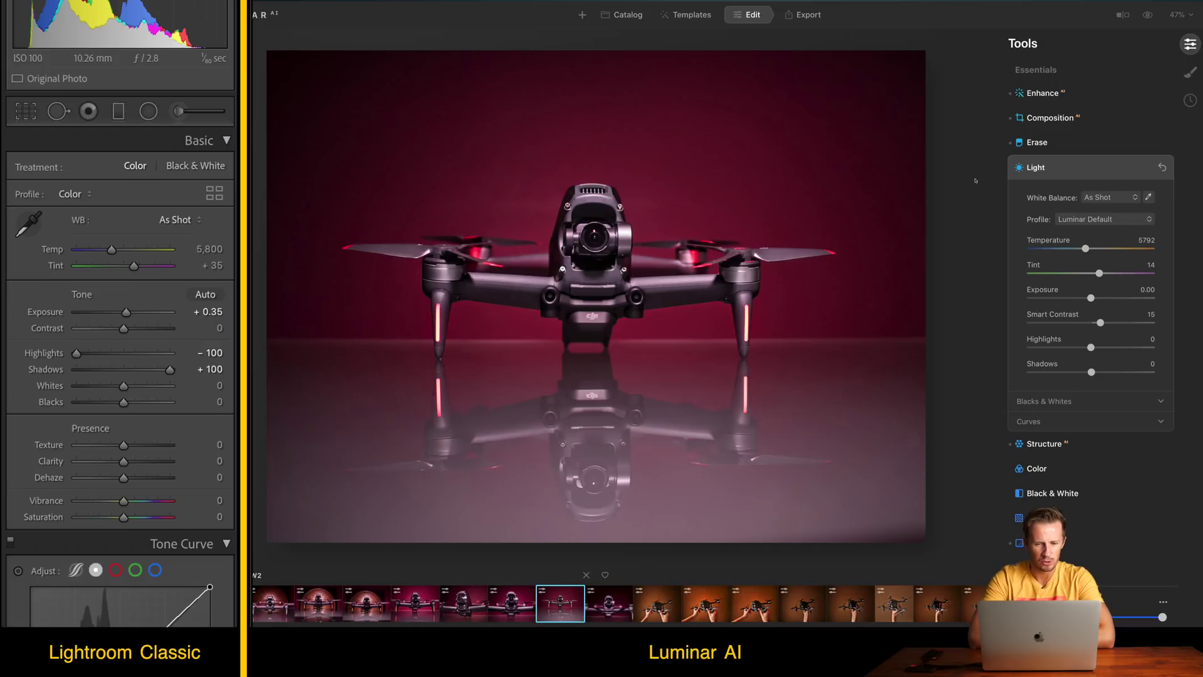
# - Open Structure and Landscape, then pull a lower Light curve point down to darken the shadows
pyautogui.click(1114, 444)
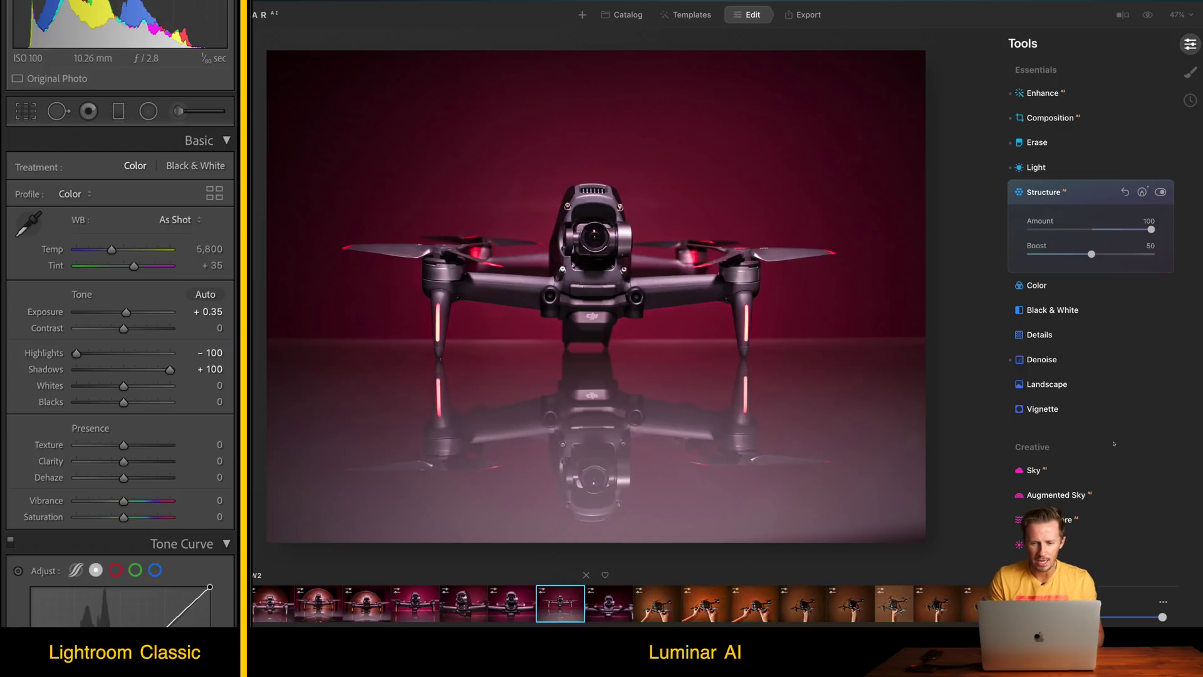
pyautogui.click(1050, 384)
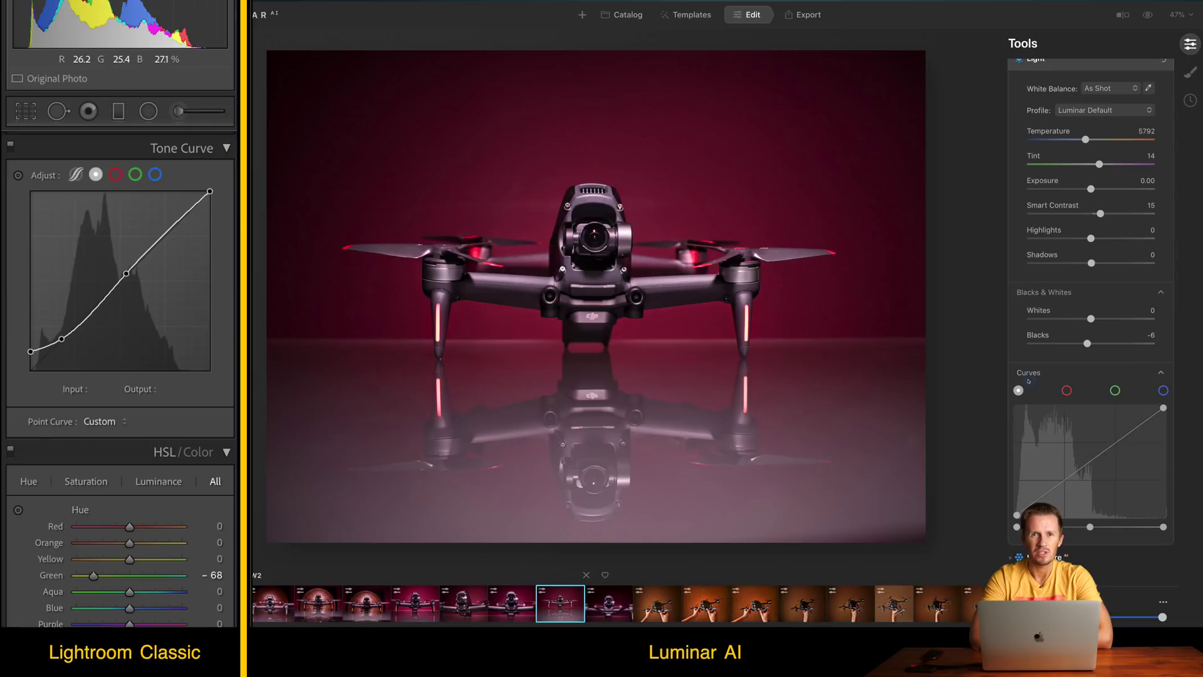
pyautogui.scroll(-3, 1028, 380)
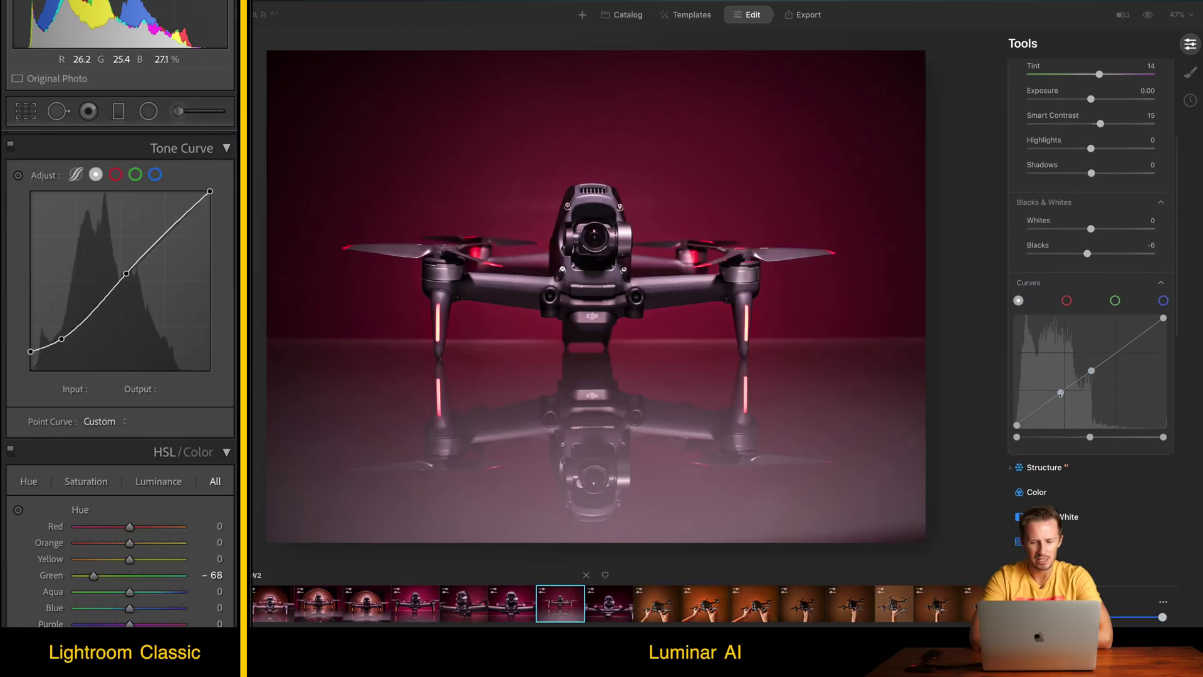
pyautogui.moveTo(1060, 393); pyautogui.dragTo(1060, 400)
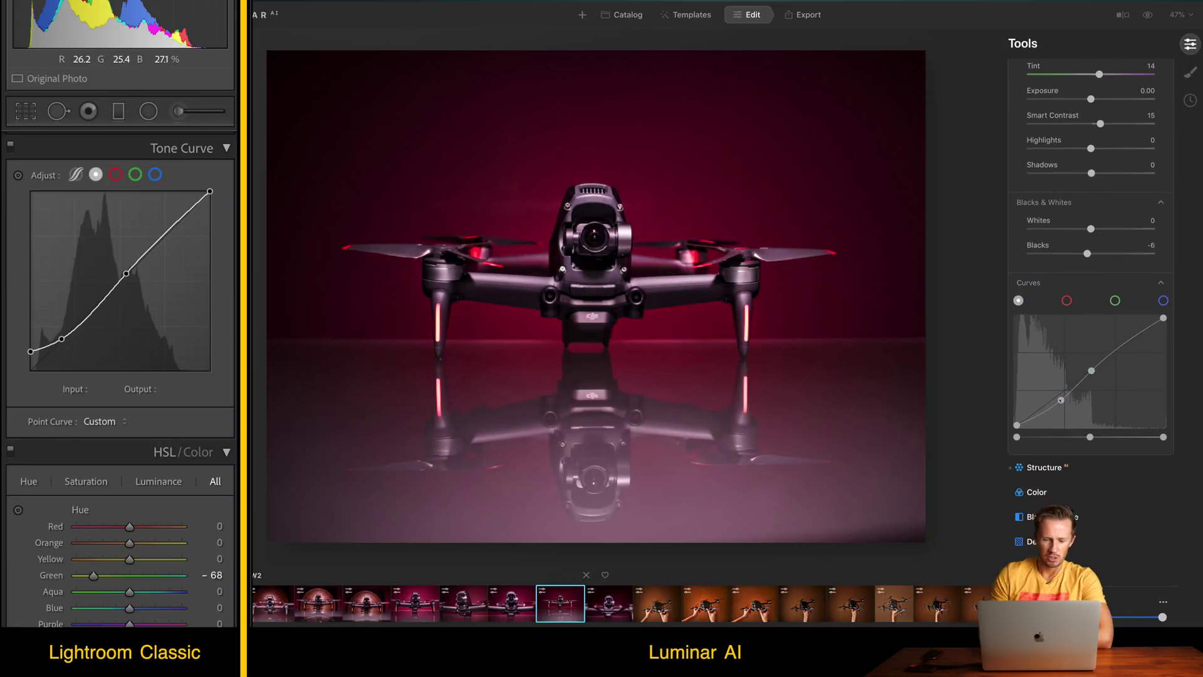
pyautogui.scroll(-5, 1041, 375)
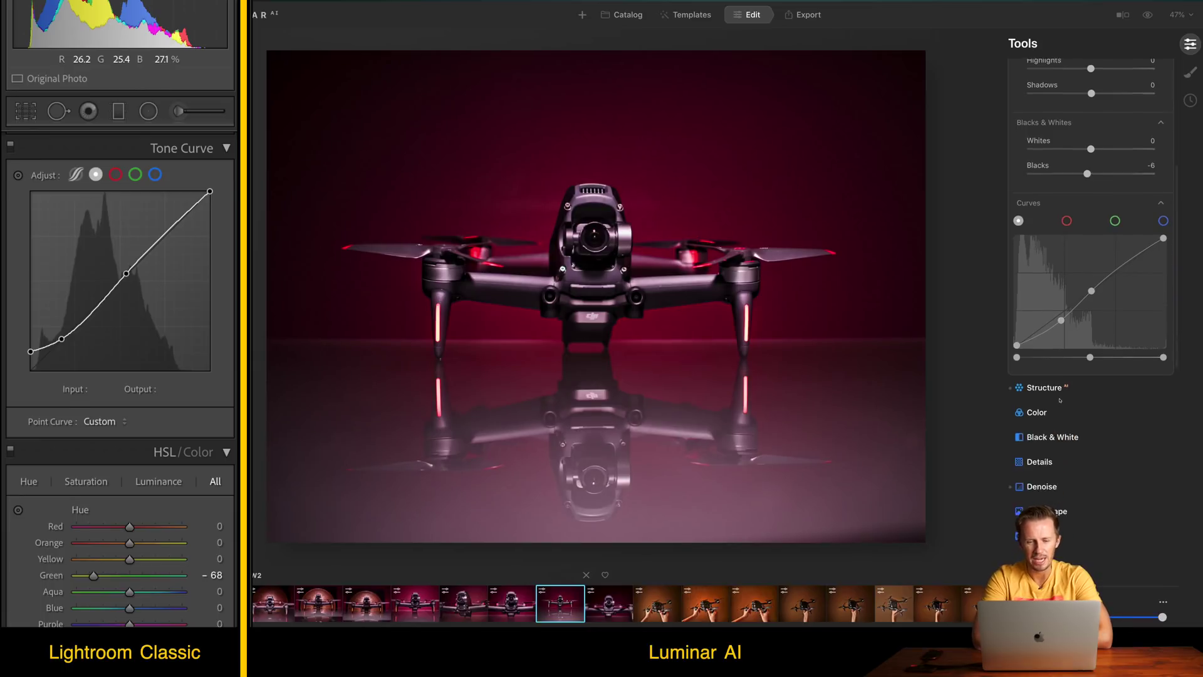
# - In Color's HSL Hue controls, shift the red hue toward magenta
pyautogui.click(1034, 312)
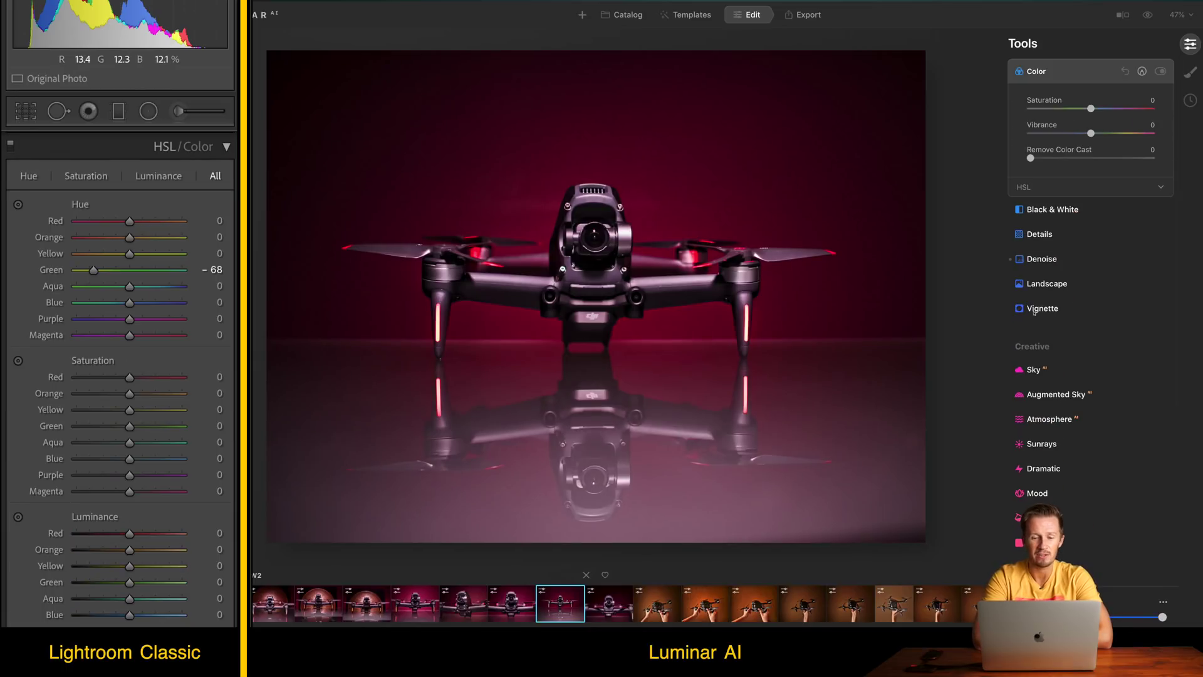
pyautogui.click(1060, 188)
pyautogui.click(1084, 206)
pyautogui.click(1084, 207)
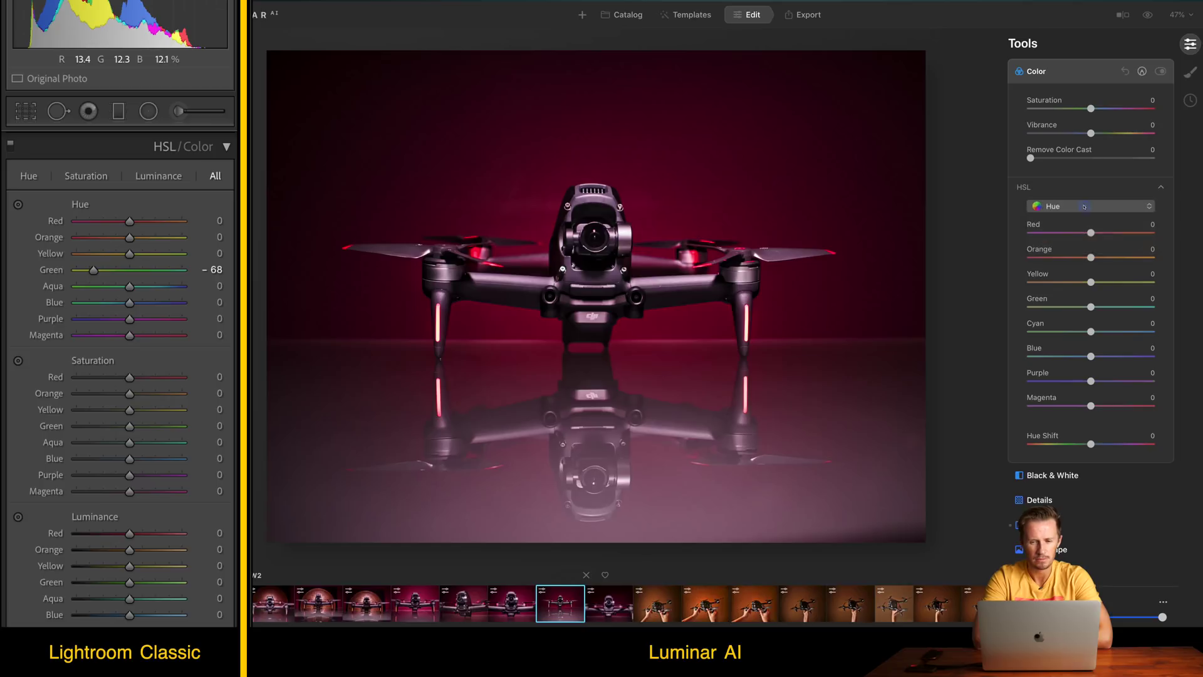
pyautogui.moveTo(1091, 233); pyautogui.dragTo(1039, 233)
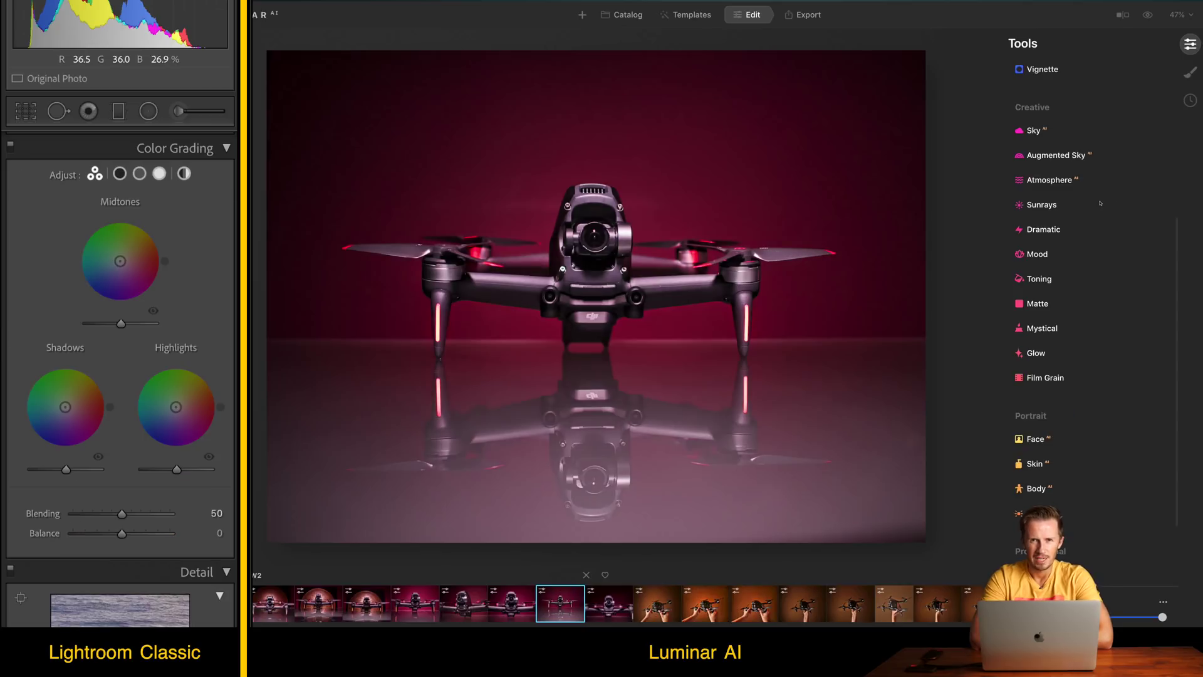
# - Tone only the shadows purple, with hue 257 and saturation 53
pyautogui.click(1037, 279)
pyautogui.click(1059, 339)
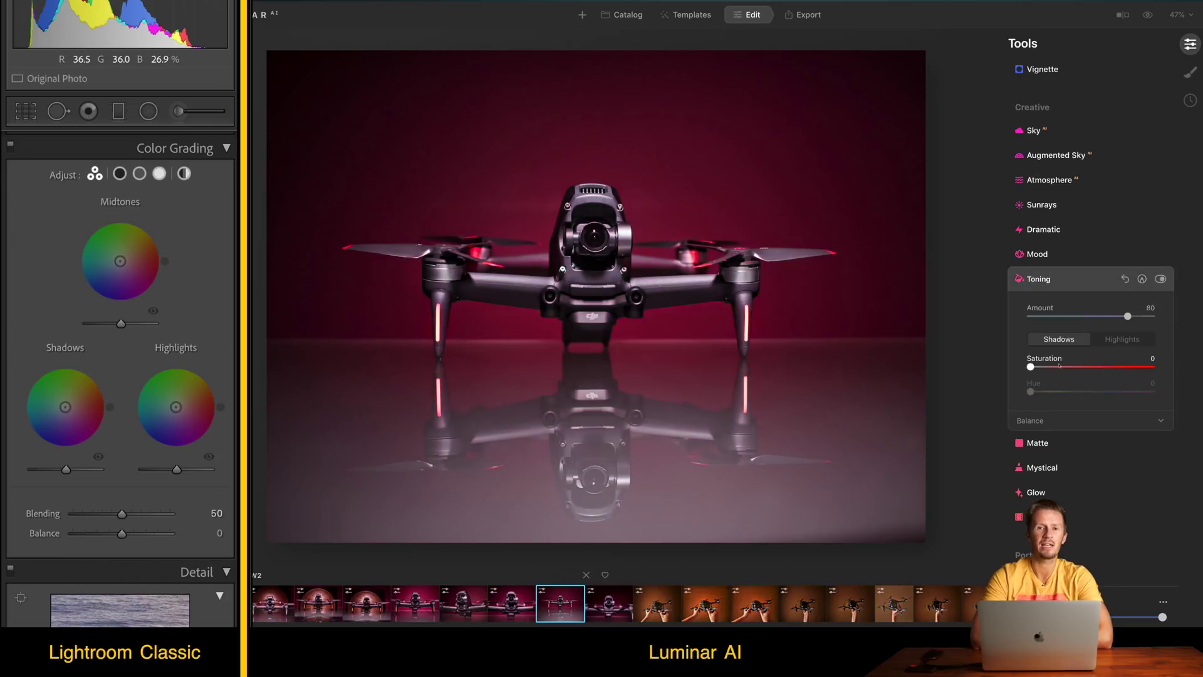
pyautogui.moveTo(1030, 391); pyautogui.dragTo(1115, 398)
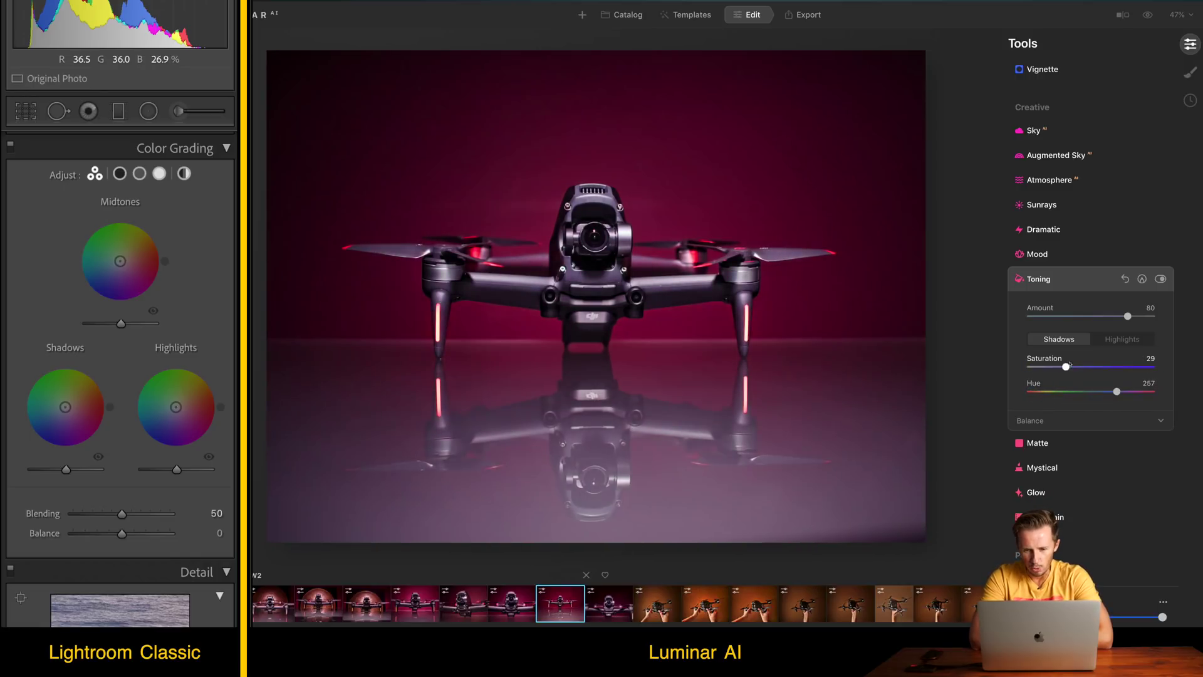
pyautogui.moveTo(1066, 367); pyautogui.dragTo(1115, 368)
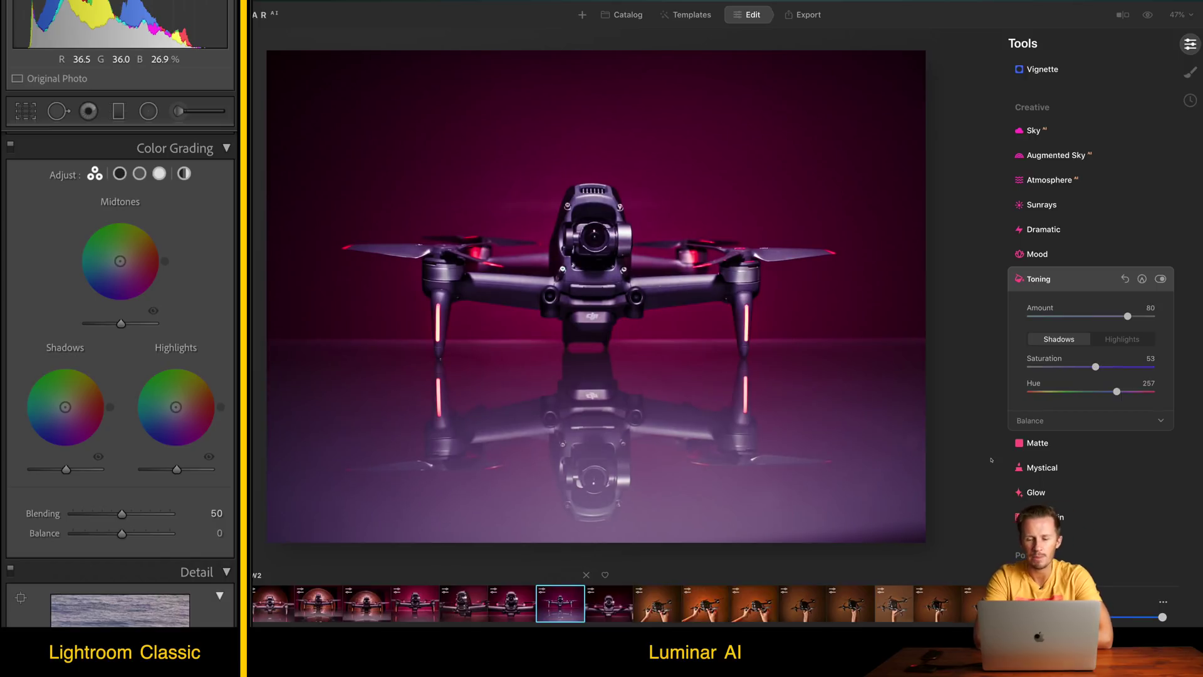
# - Set Color Harmony Brilliance to -66 and Color Contrast Amount to 56
pyautogui.scroll(-5, 1065, 439)
pyautogui.click(1052, 521)
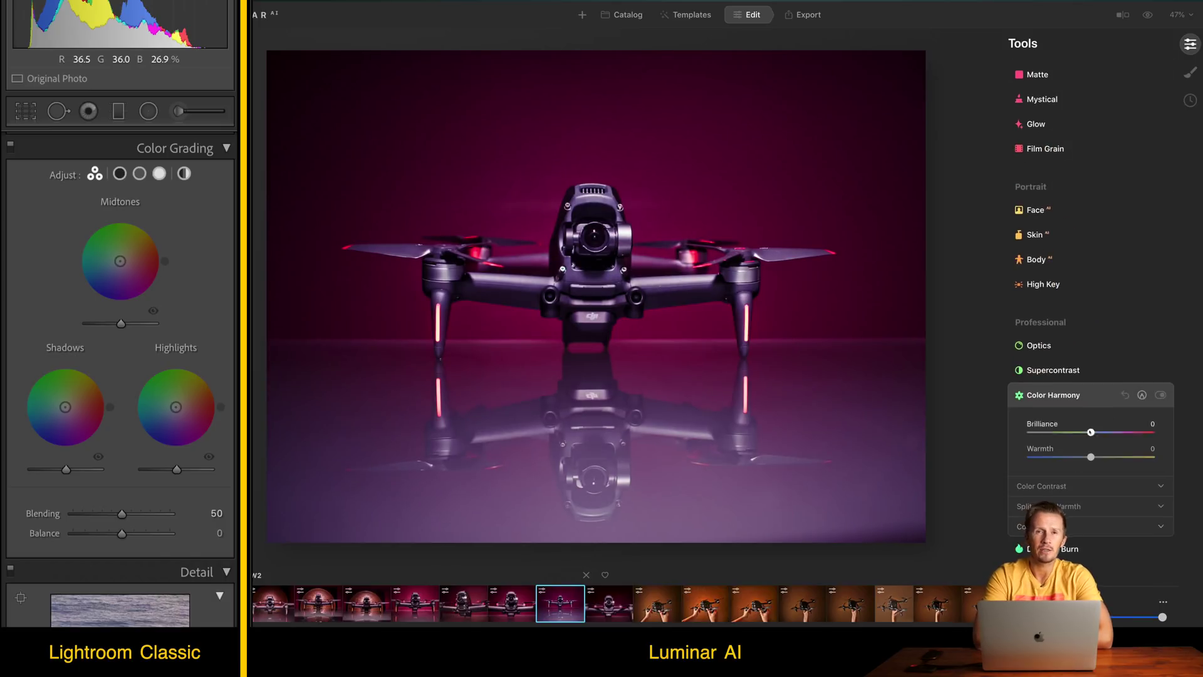
pyautogui.moveTo(1091, 433); pyautogui.dragTo(1097, 461)
pyautogui.click(1042, 485)
pyautogui.click(1065, 515)
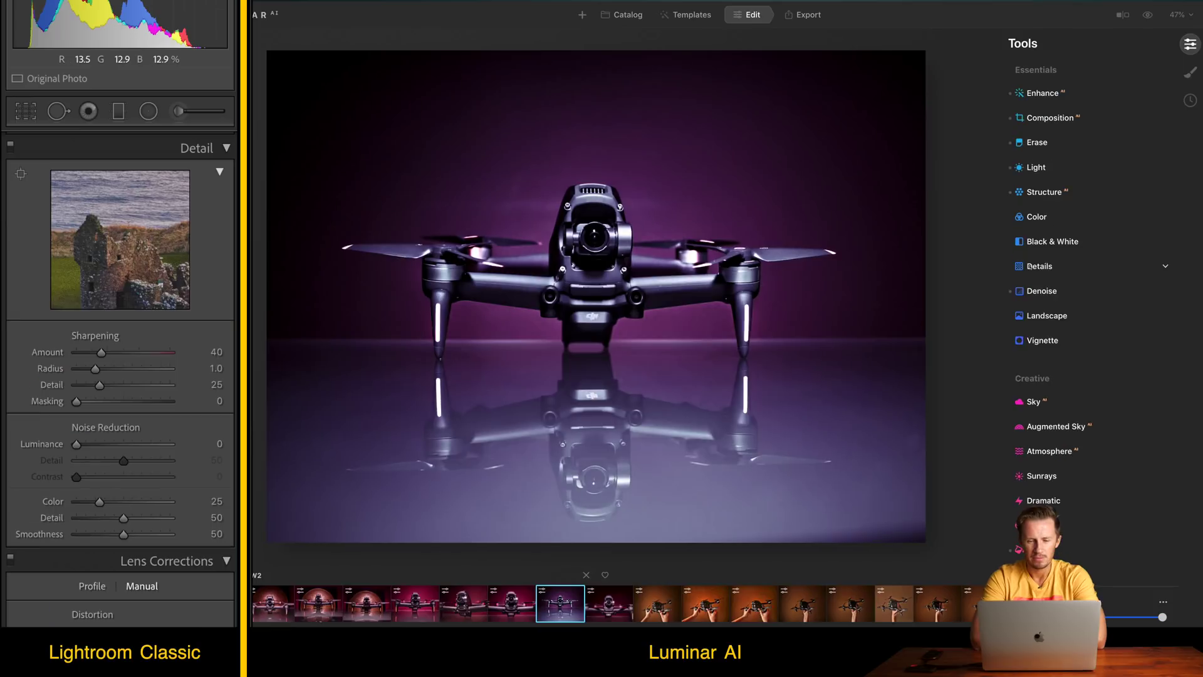
# - Raise Medium Details to 50 in the Details sharpening adjustments
pyautogui.click(1032, 266)
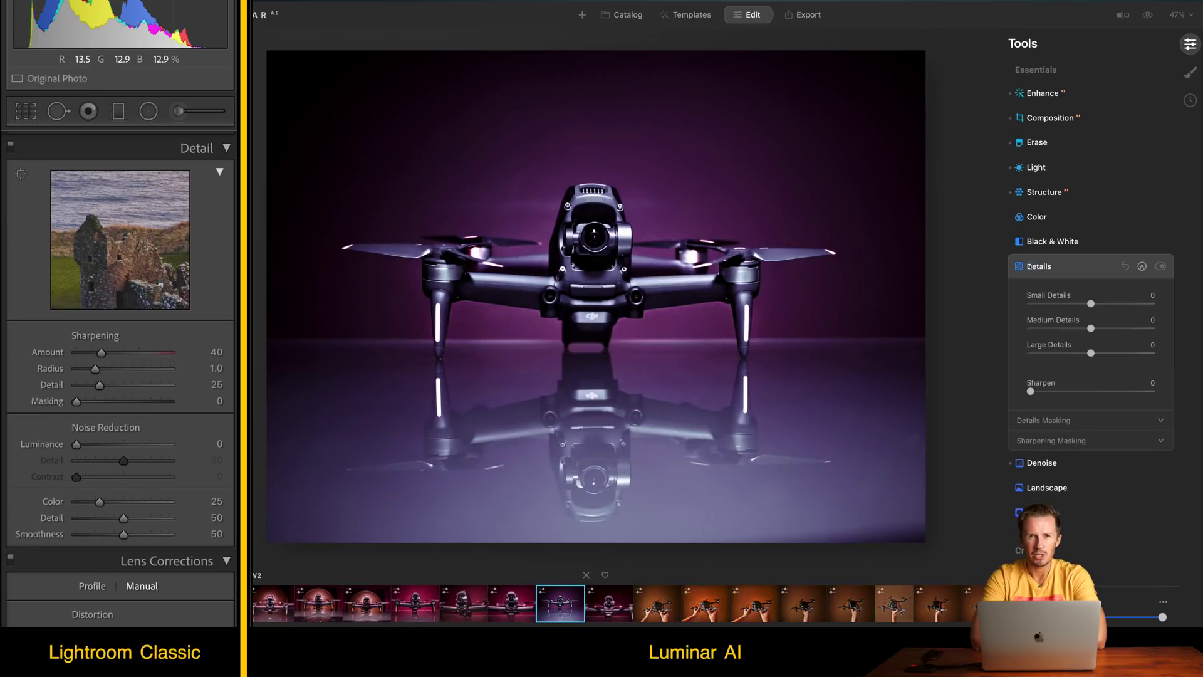
pyautogui.click(1069, 422)
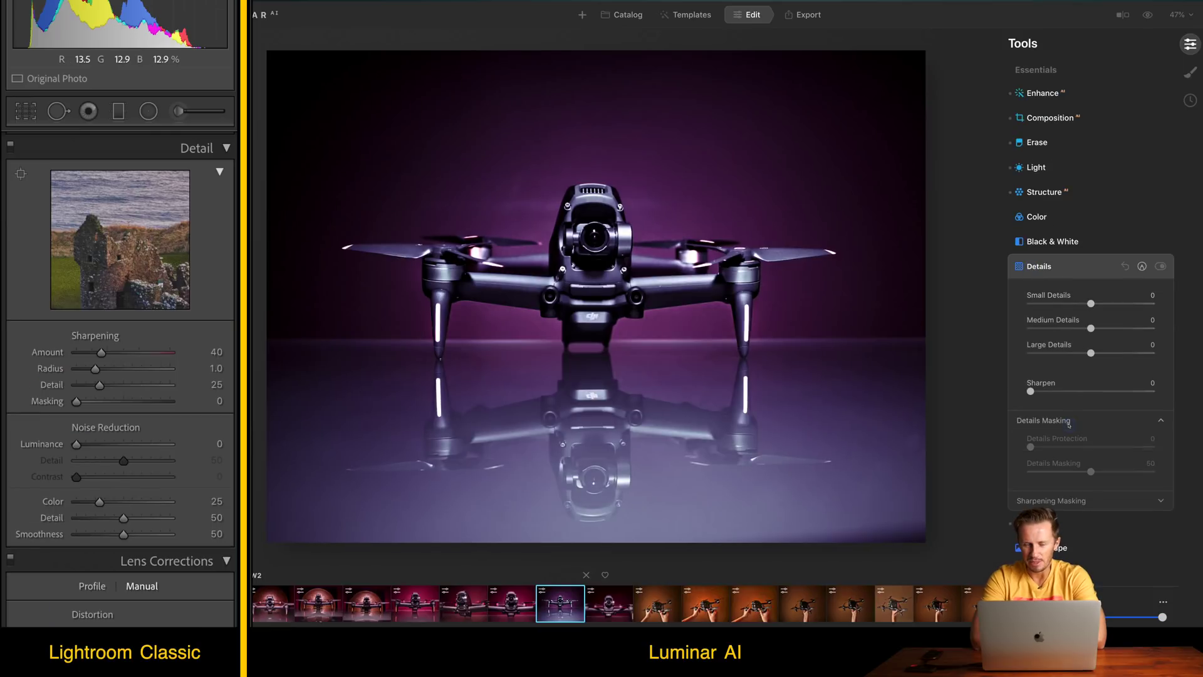
pyautogui.click(1056, 501)
pyautogui.scroll(-2, 1091, 314)
pyautogui.moveTo(1091, 274); pyautogui.dragTo(1120, 273)
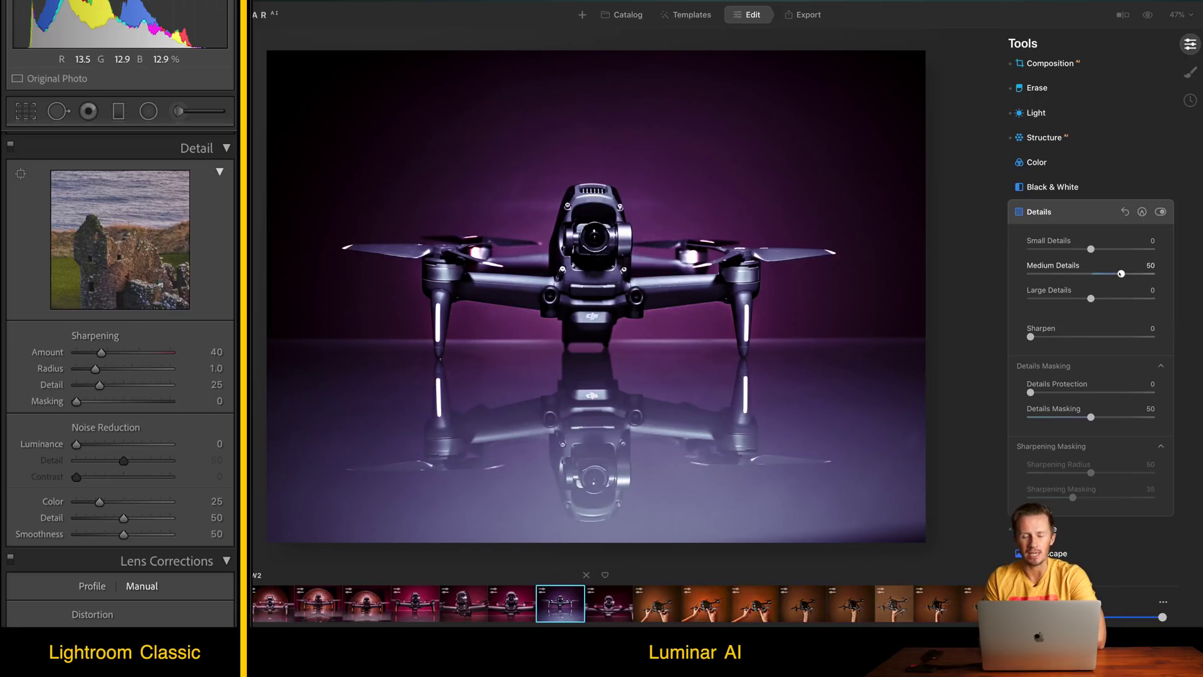
# - Enable Denoise and show its advanced settings
pyautogui.click(1040, 529)
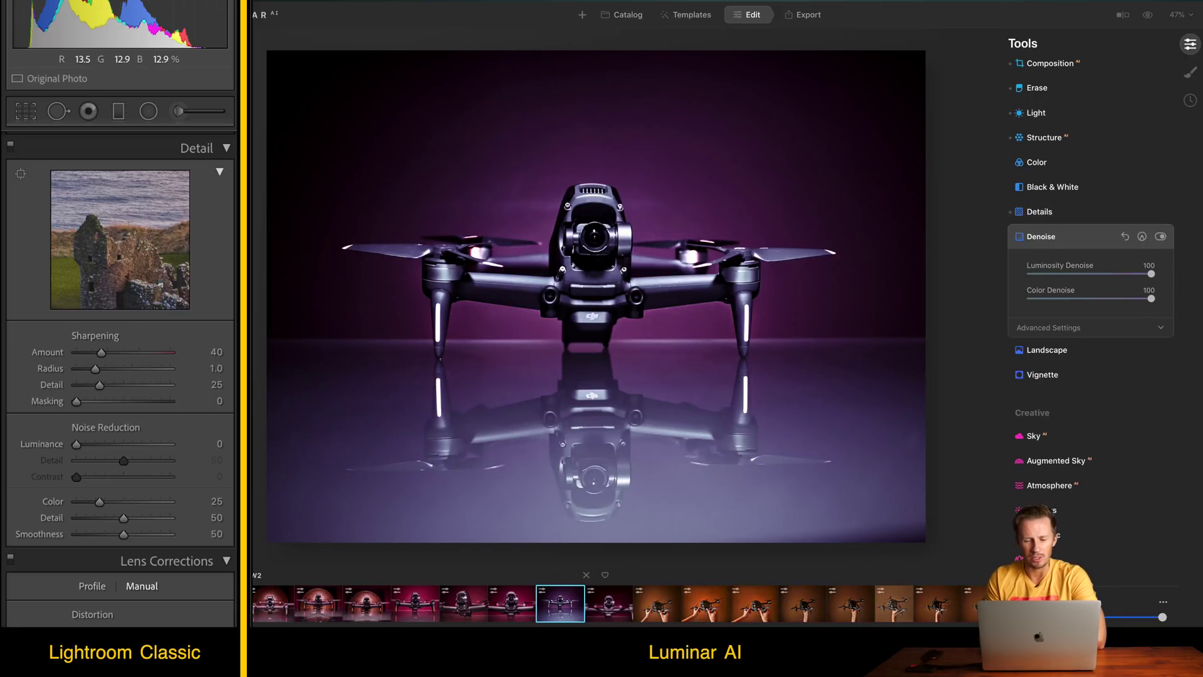
pyautogui.click(1159, 327)
pyautogui.scroll(-8, 1104, 435)
# - Turn on Auto Distortion Corrections in Optics and show its Advanced Settings
pyautogui.scroll(-6, 119, 376)
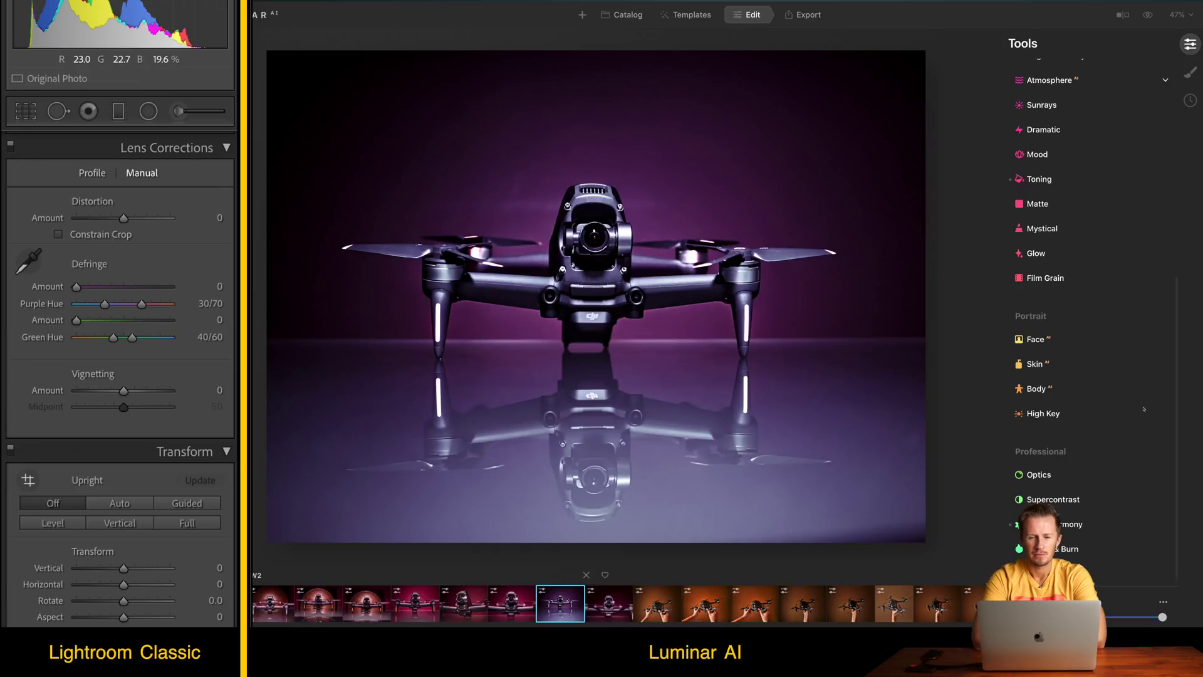
pyautogui.click(1039, 475)
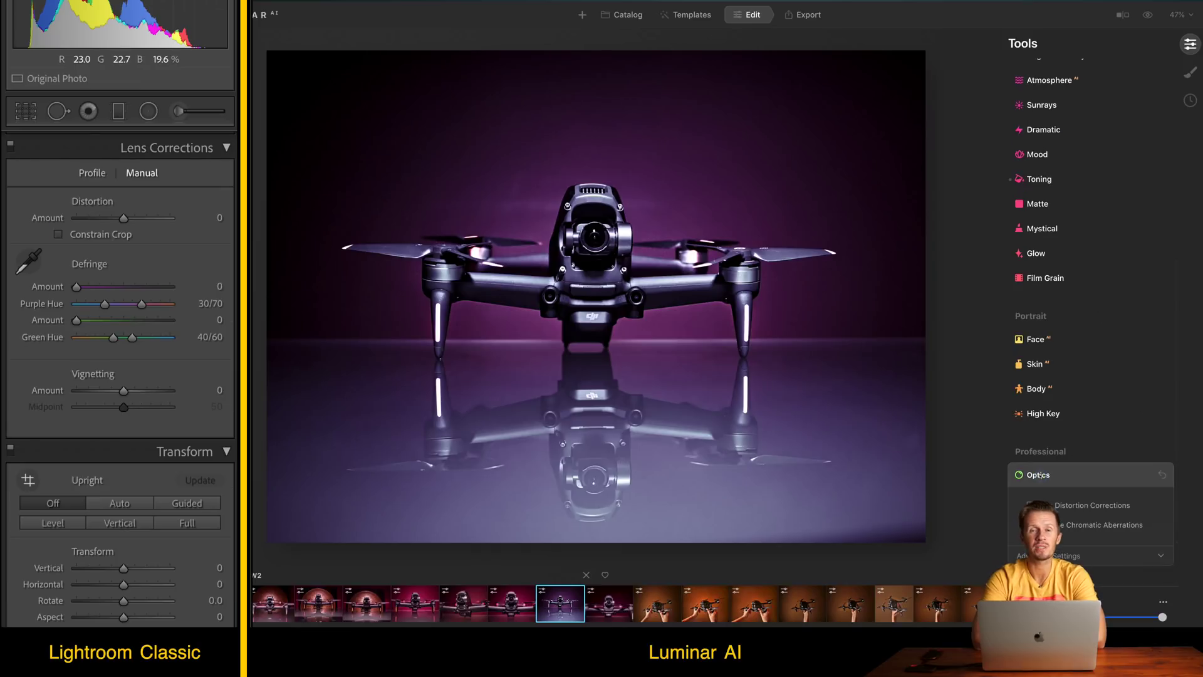
pyautogui.scroll(-2, 1035, 458)
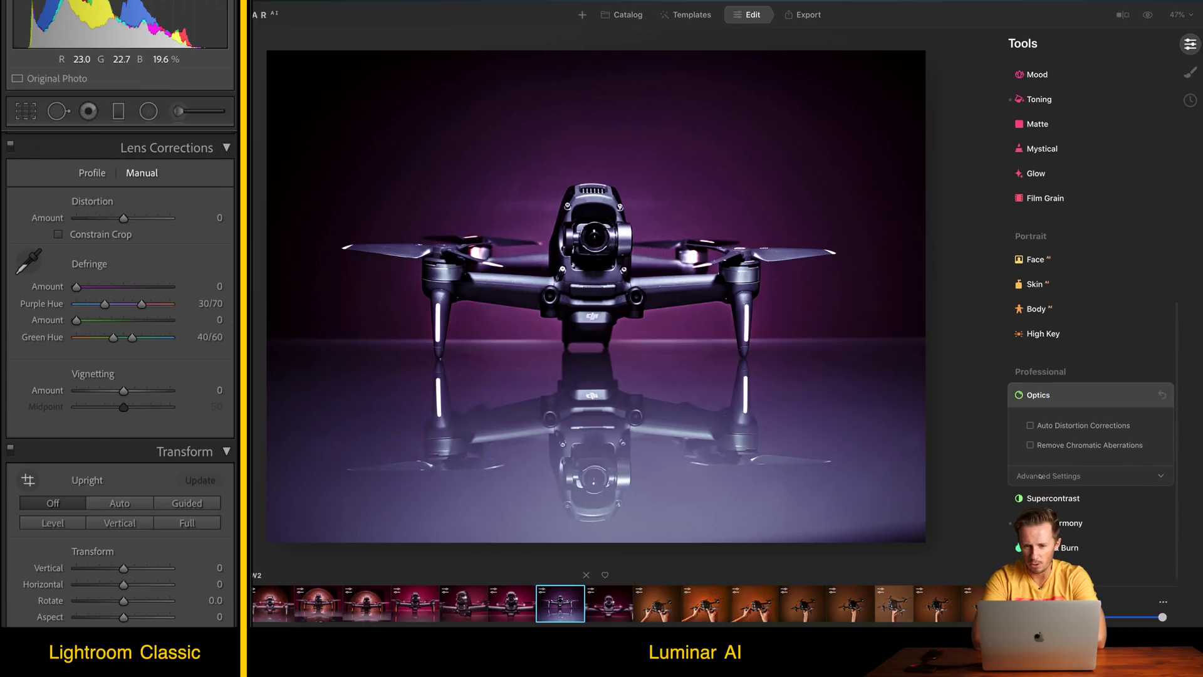
pyautogui.click(1030, 427)
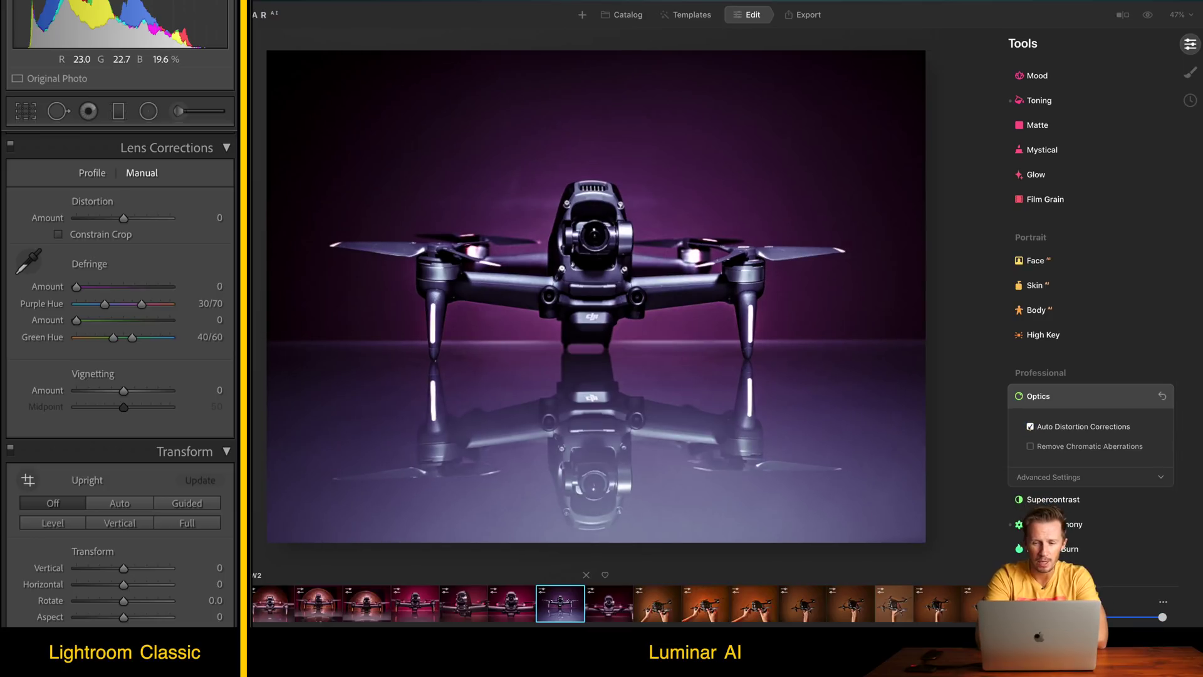
pyautogui.click(1032, 477)
pyautogui.scroll(-3, 1032, 475)
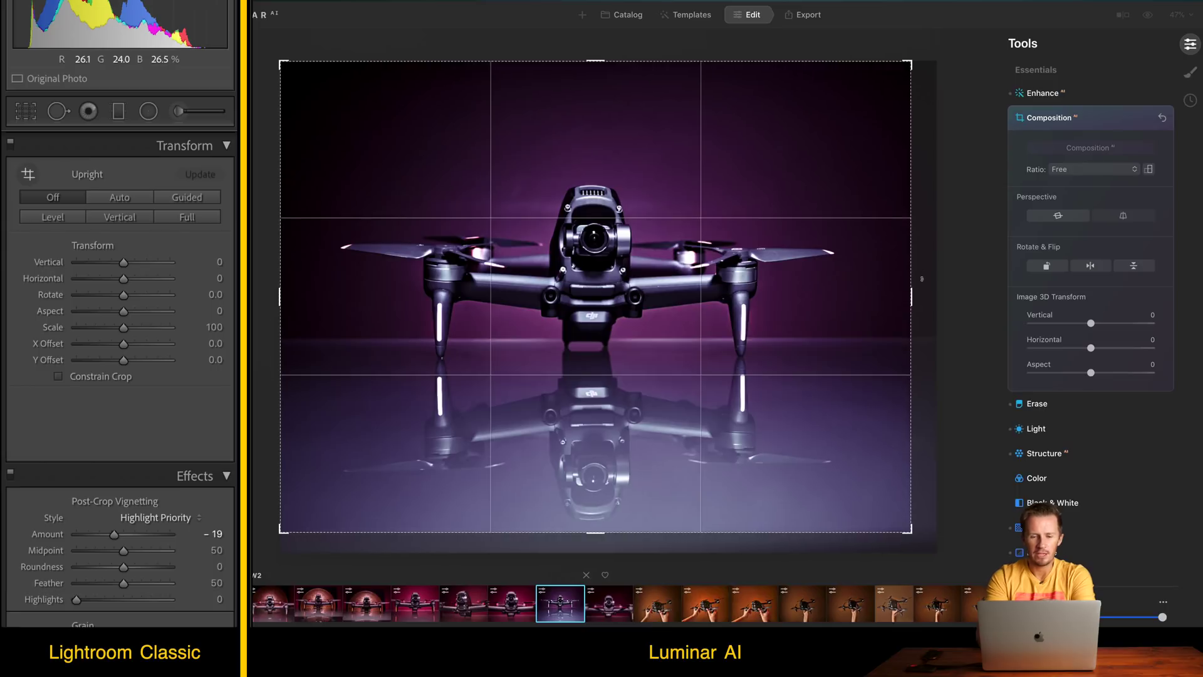
# - Tilt the crop slightly, try Vertical and Aspect 3D transforms, reset both to 0, and apply
pyautogui.moveTo(924, 274)
pyautogui.mouseDown()
pyautogui.moveTo(921, 258)
pyautogui.moveTo(925, 299)
pyautogui.mouseUp()
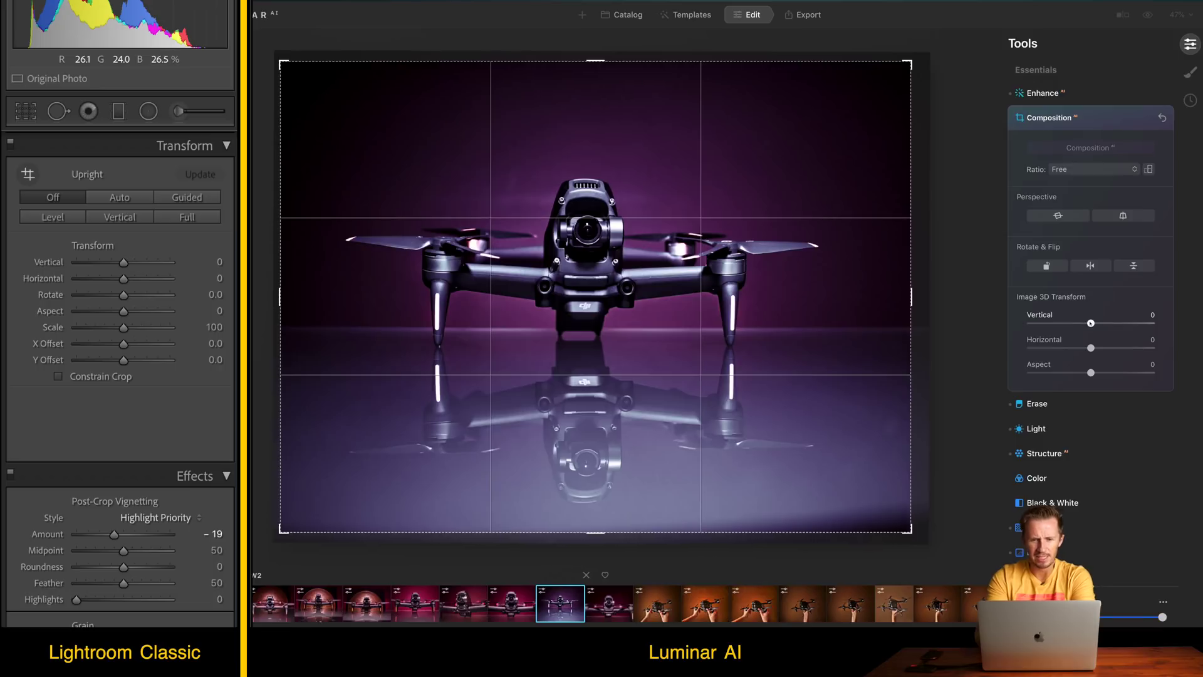
pyautogui.moveTo(1091, 323); pyautogui.dragTo(1112, 323)
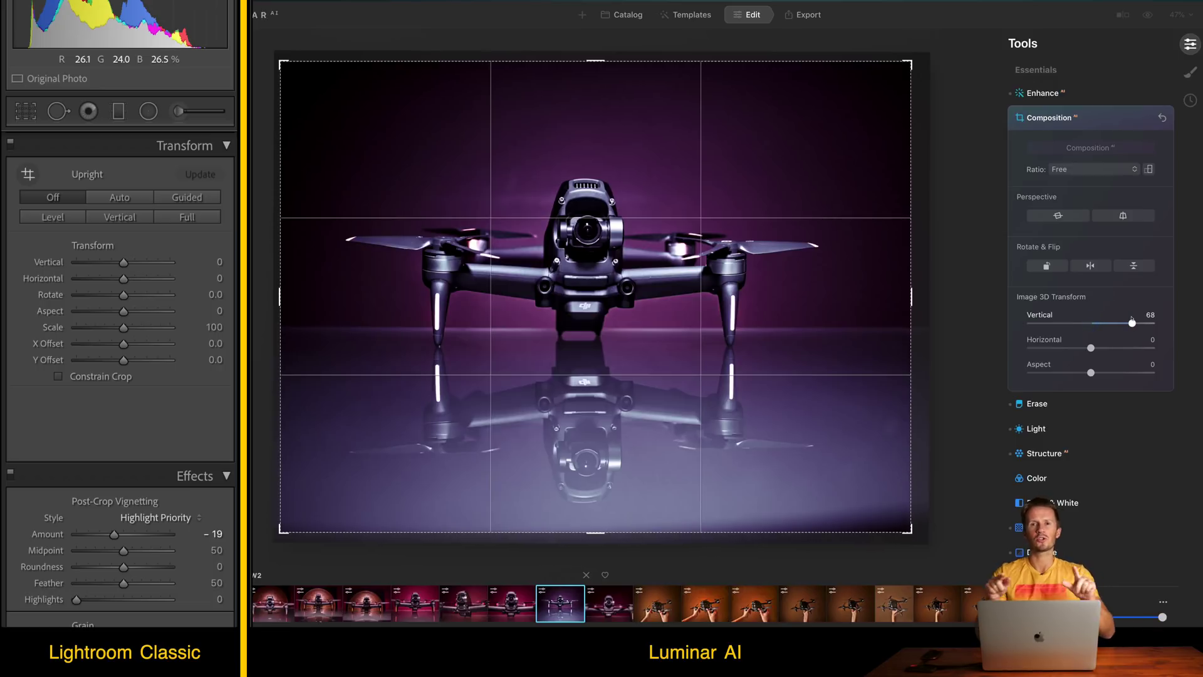
pyautogui.doubleClick(1132, 322)
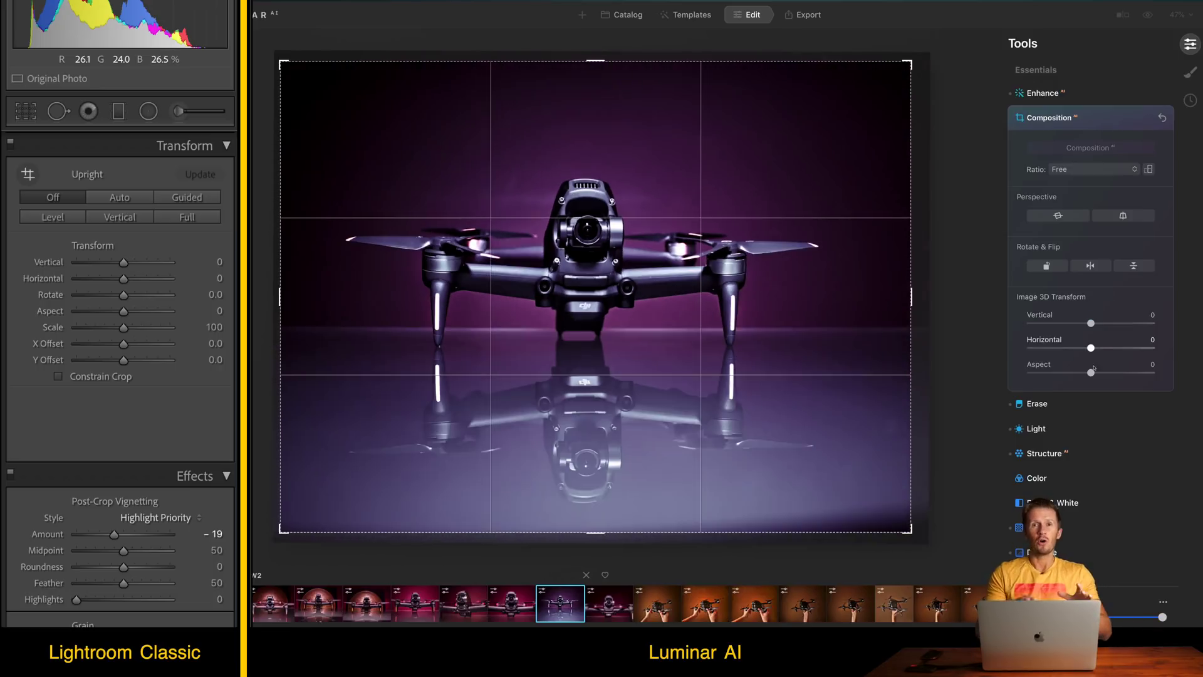
pyautogui.moveTo(1091, 372); pyautogui.dragTo(1120, 372)
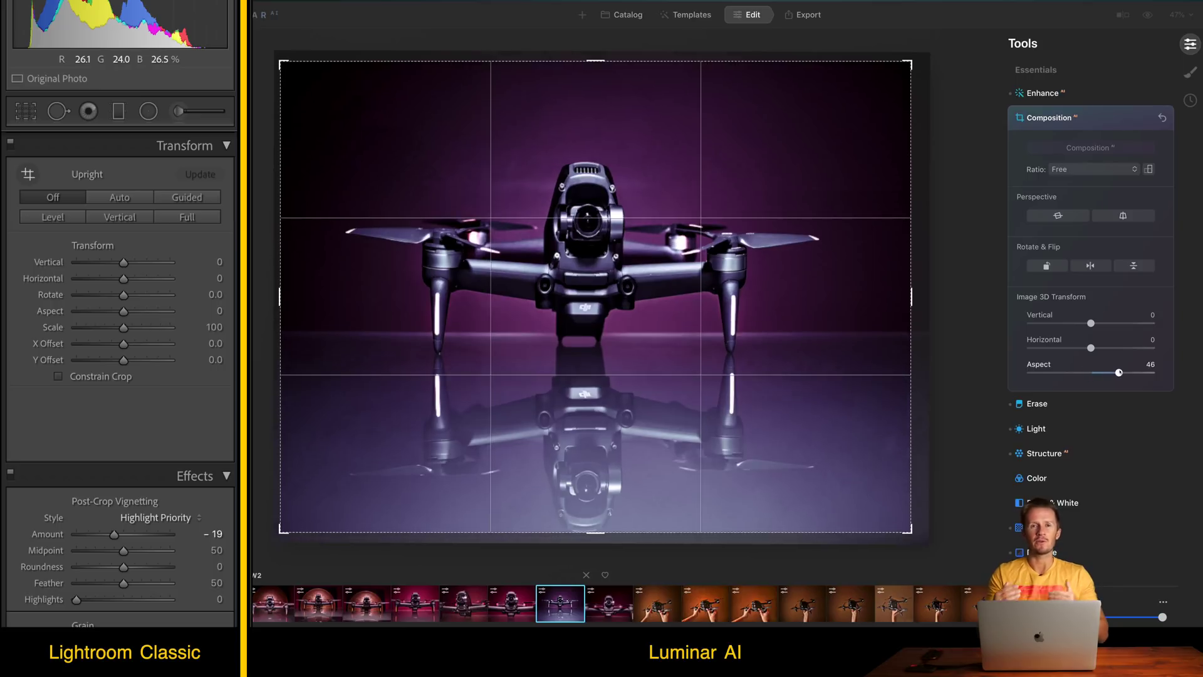
pyautogui.doubleClick(1119, 372)
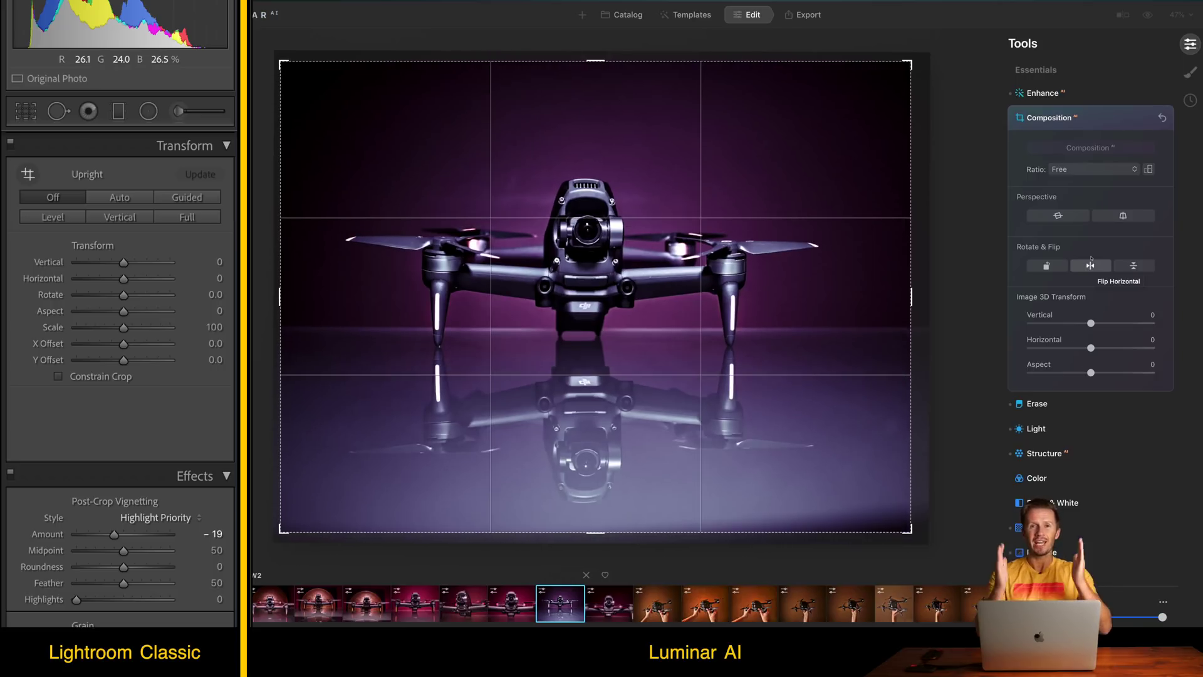
pyautogui.click(1050, 117)
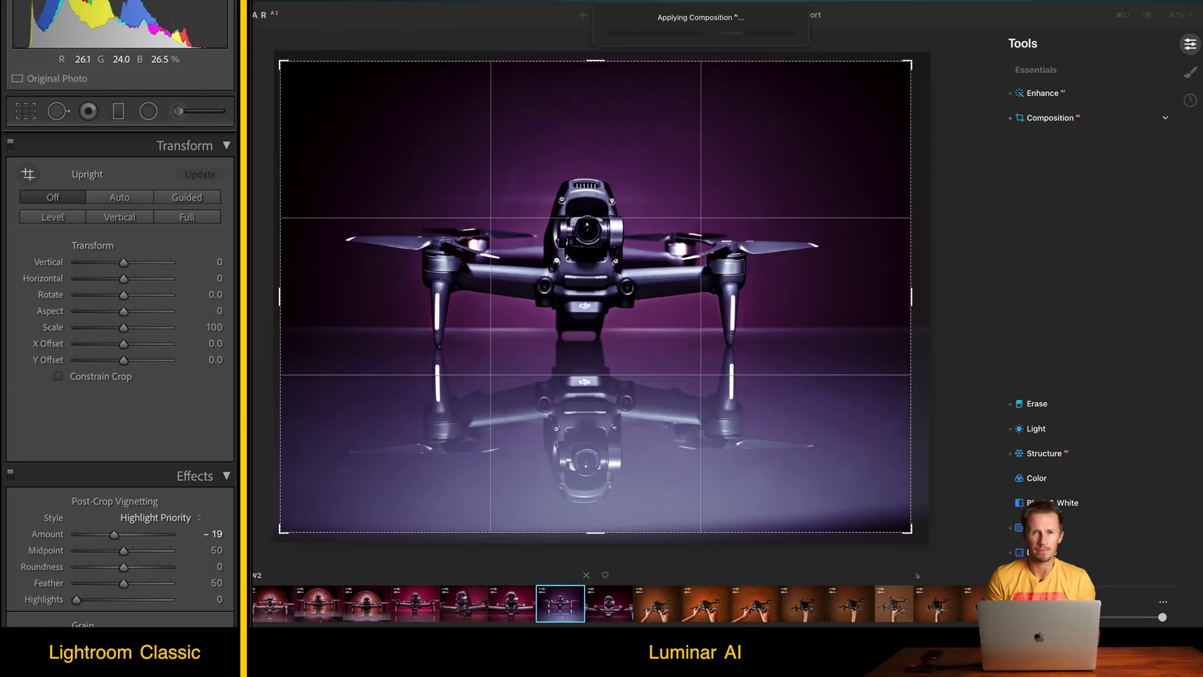
pyautogui.click(1056, 321)
# - Give the vignette Amount -14, Roundness -2 and Feather 100, then reopen Composition
pyautogui.moveTo(1055, 323); pyautogui.dragTo(994, 354)
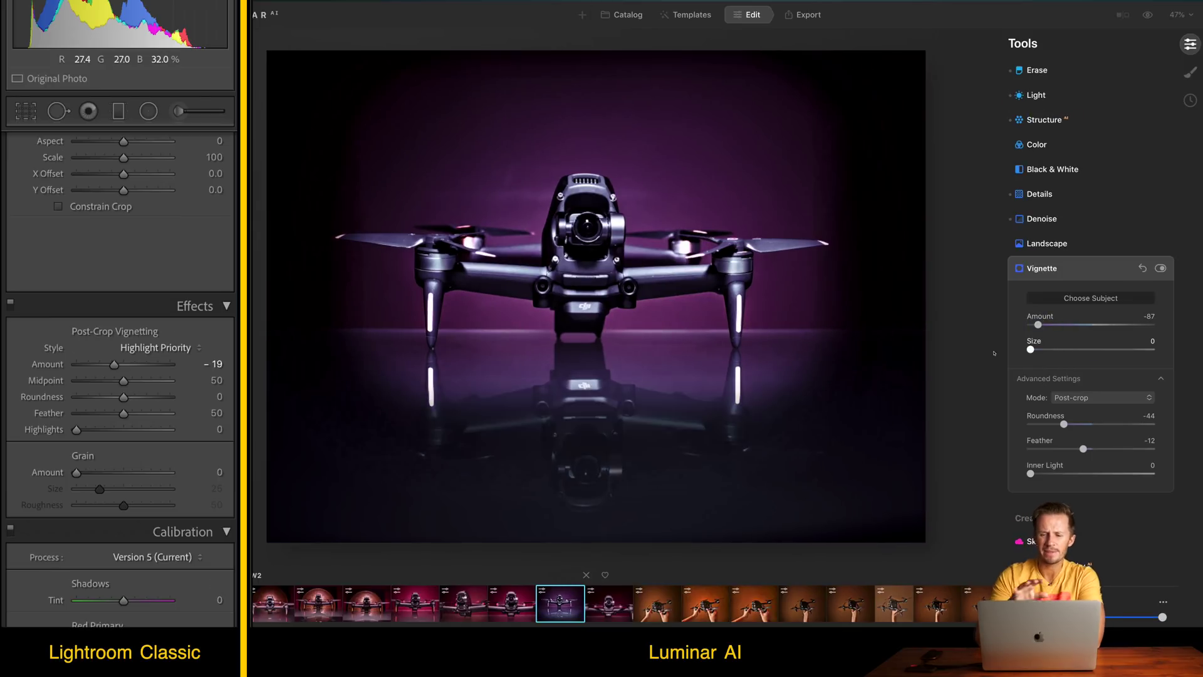
pyautogui.moveTo(1064, 424); pyautogui.dragTo(1156, 449)
pyautogui.moveTo(1039, 325); pyautogui.dragTo(1068, 324)
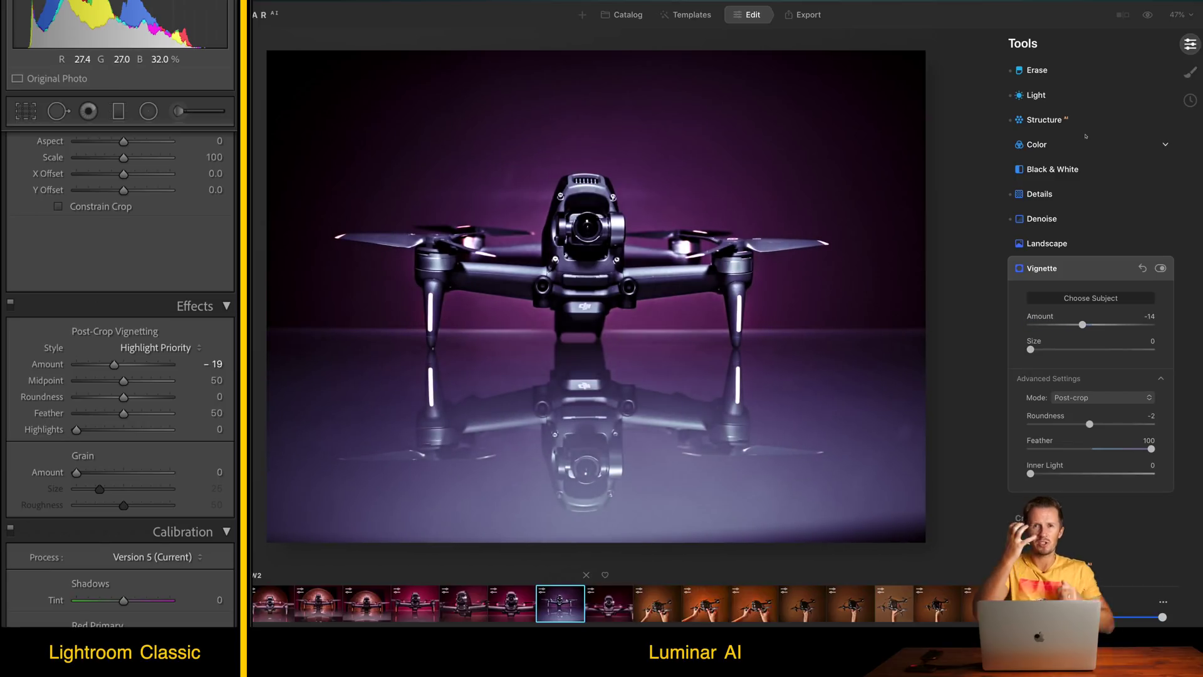
pyautogui.scroll(3, 1065, 188)
pyautogui.click(1050, 118)
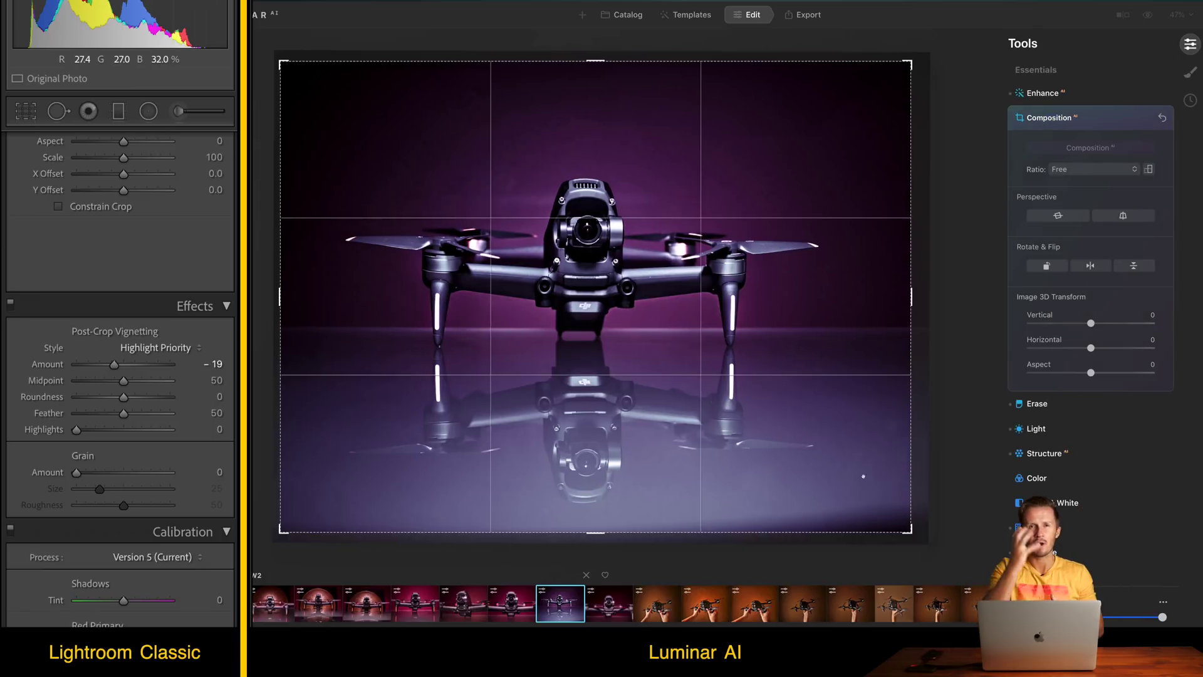
# - Pull the crop's bottom-right corner inward to about 4848 × 3652 pixels
pyautogui.moveTo(907, 531); pyautogui.dragTo(898, 527)
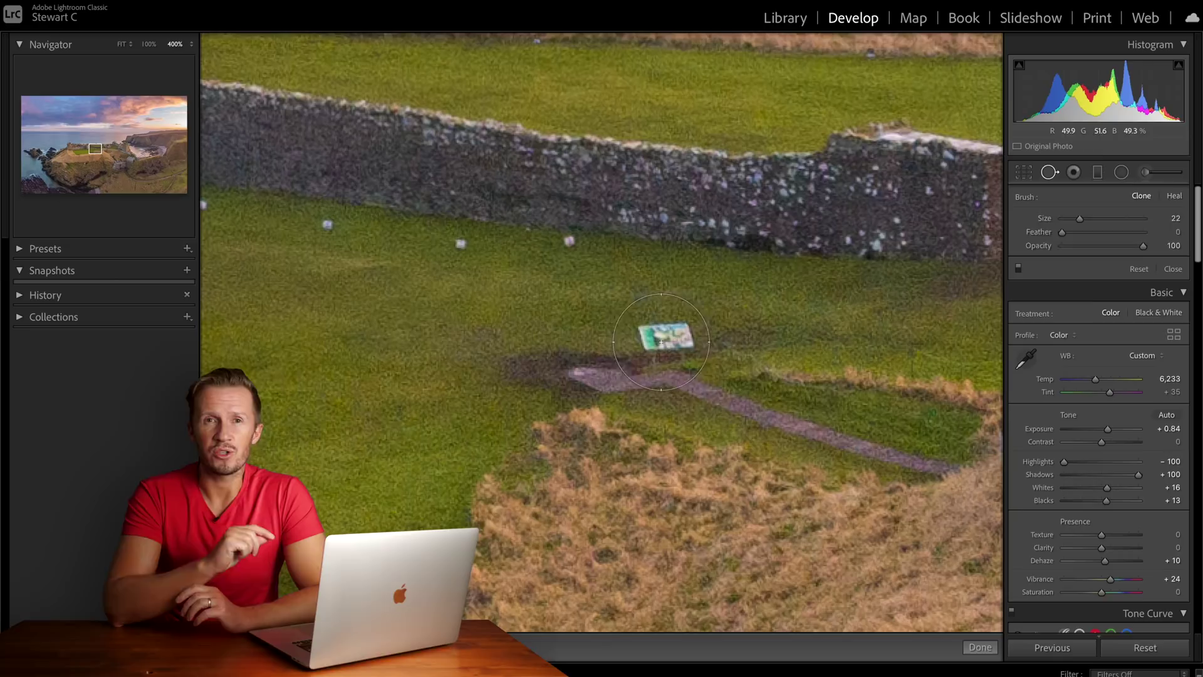
# - Clone grass over the small sign and a white sheep, then pan over to the stone house
pyautogui.click(666, 329)
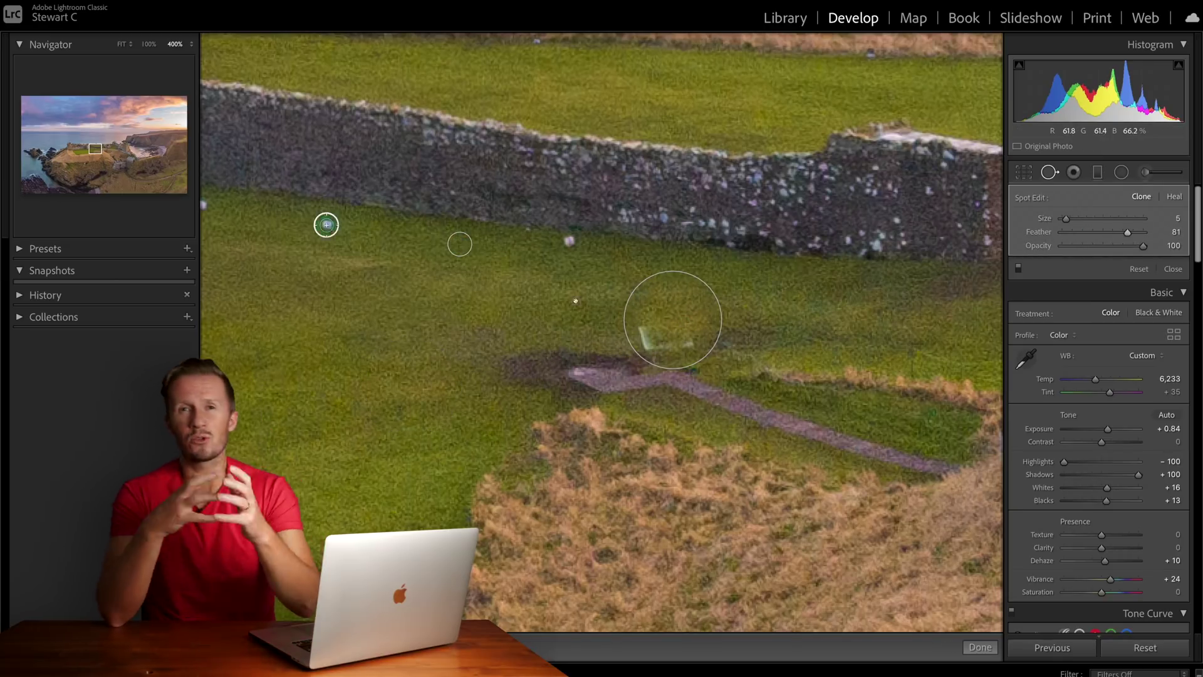
pyautogui.click(567, 242)
pyautogui.click(672, 320)
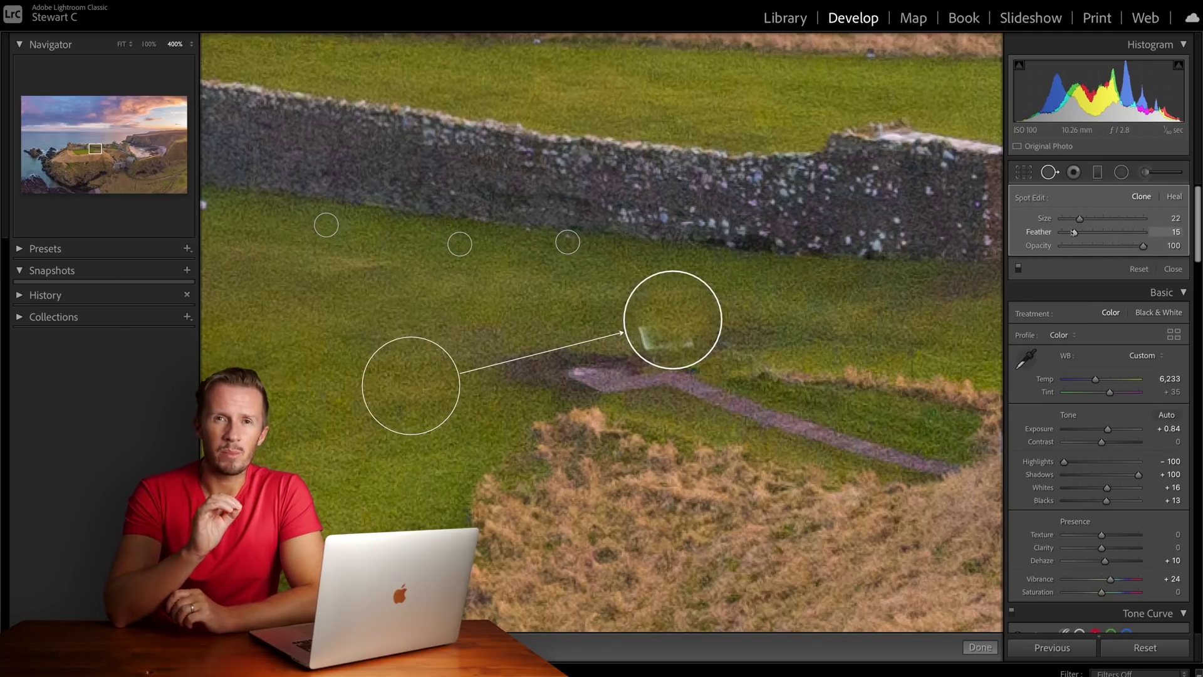
pyautogui.moveTo(339, 310); pyautogui.dragTo(692, 393)
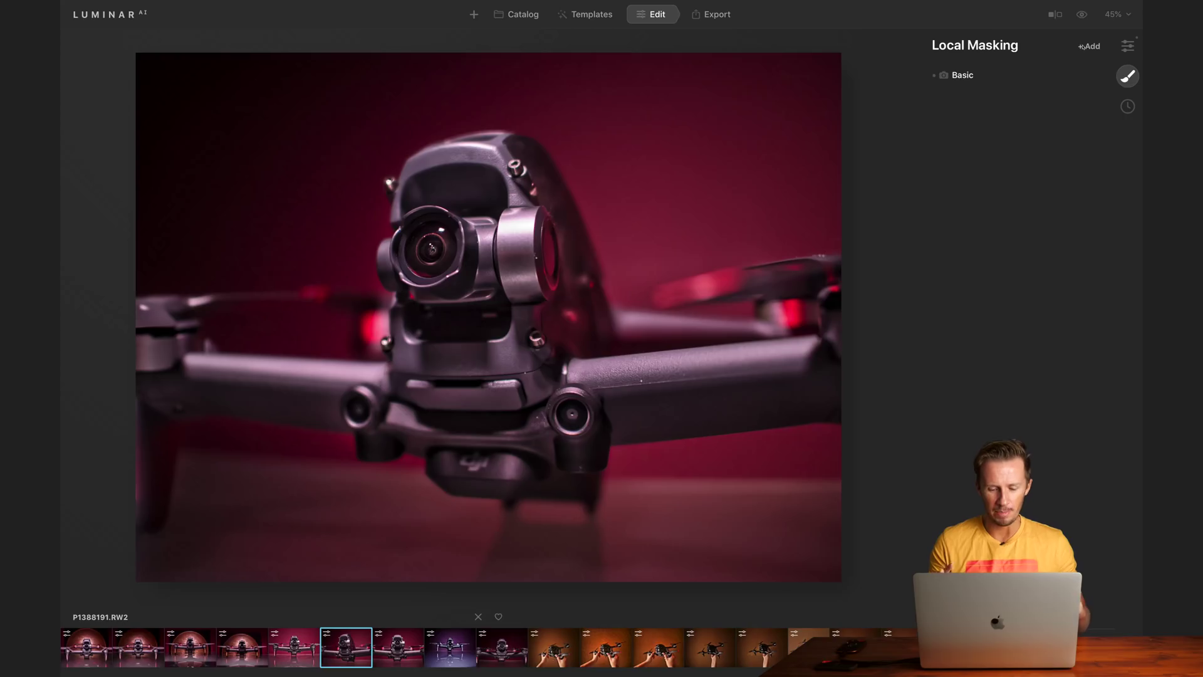
# - Add a Basic paint mask at Warmth -69 and Vibrance 59, brushed over the drone's camera and arms
pyautogui.click(1088, 45)
pyautogui.click(1069, 56)
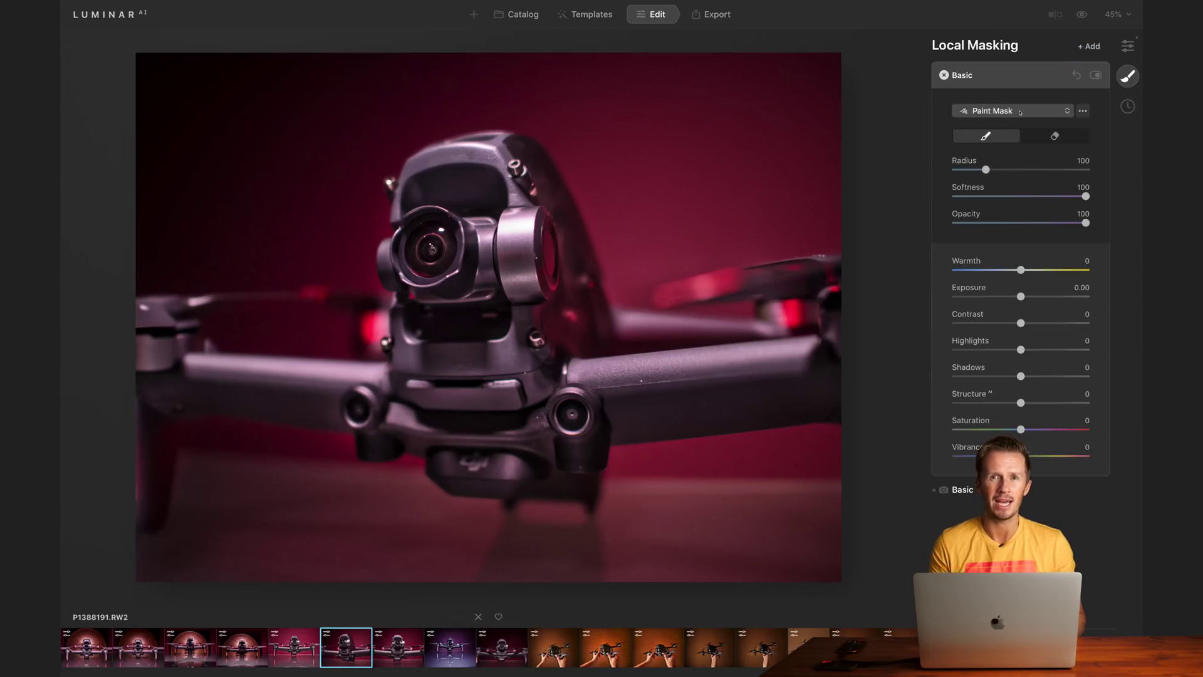
pyautogui.click(1020, 113)
pyautogui.click(1020, 112)
pyautogui.moveTo(1020, 269); pyautogui.dragTo(976, 269)
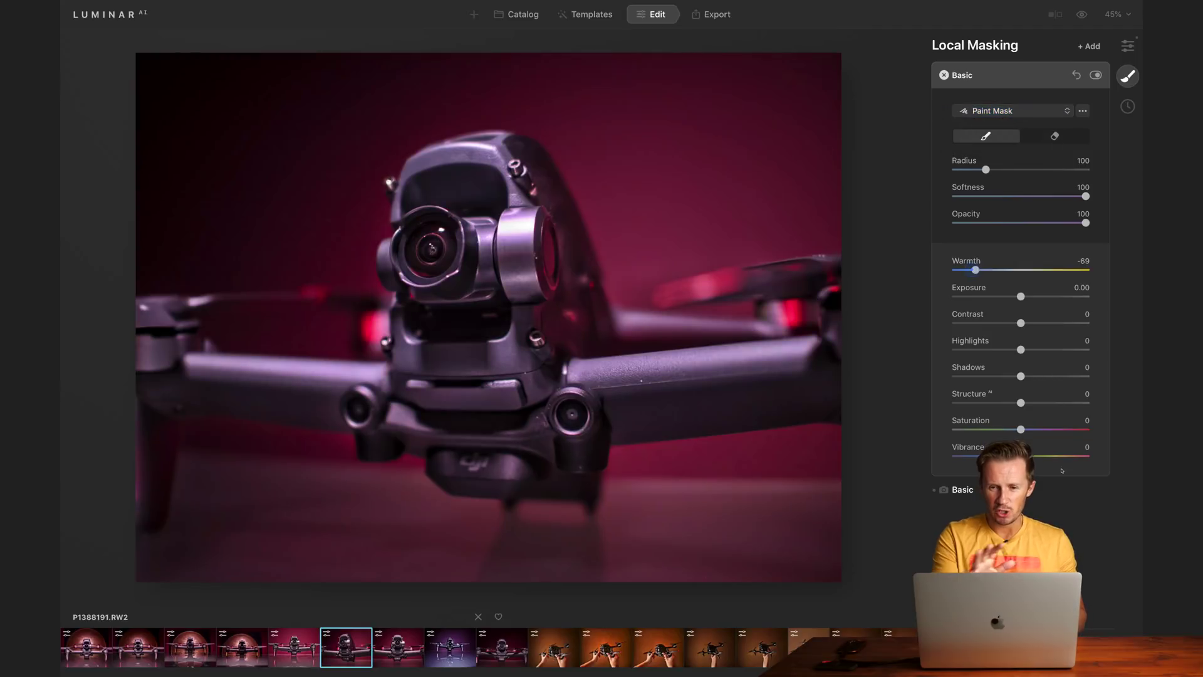
pyautogui.moveTo(1020, 456); pyautogui.dragTo(1059, 456)
pyautogui.moveTo(432, 295)
pyautogui.mouseDown()
pyautogui.moveTo(429, 205)
pyautogui.moveTo(416, 336)
pyautogui.moveTo(572, 349)
pyautogui.moveTo(467, 161)
pyautogui.moveTo(530, 368)
pyautogui.mouseUp()
pyautogui.moveTo(626, 425)
pyautogui.mouseDown()
pyautogui.moveTo(690, 384)
pyautogui.moveTo(336, 398)
pyautogui.moveTo(149, 316)
pyautogui.mouseUp()
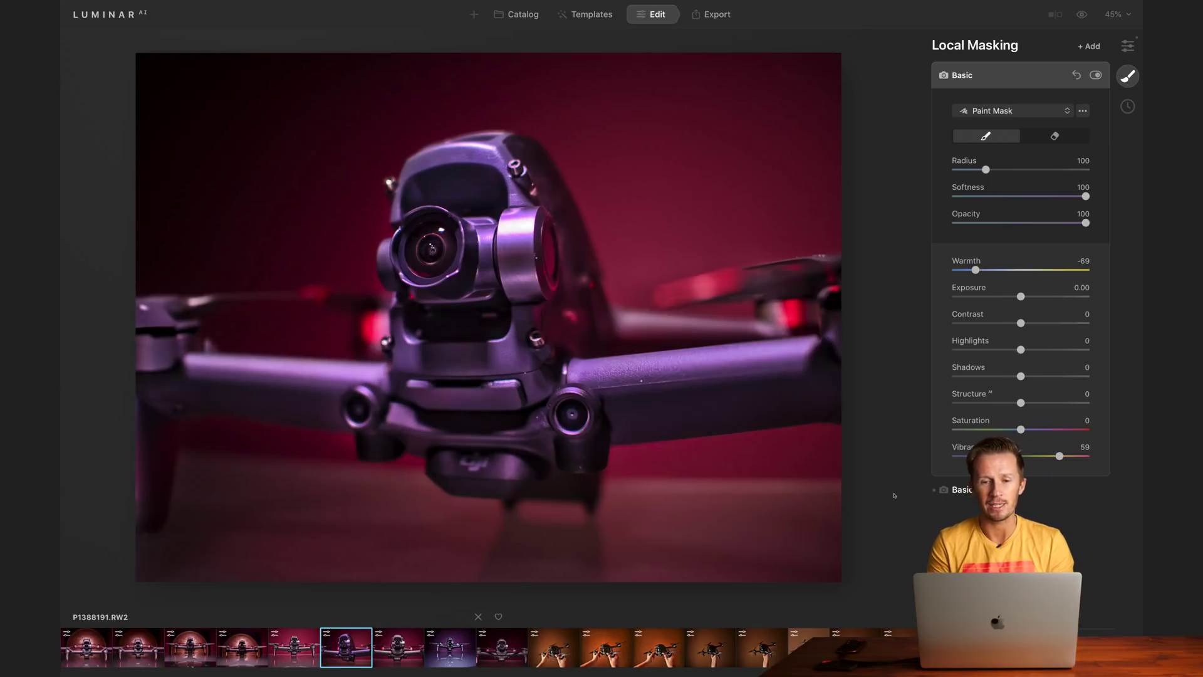
# - Lower the drone photo's Matte amount to 48
pyautogui.click(1128, 46)
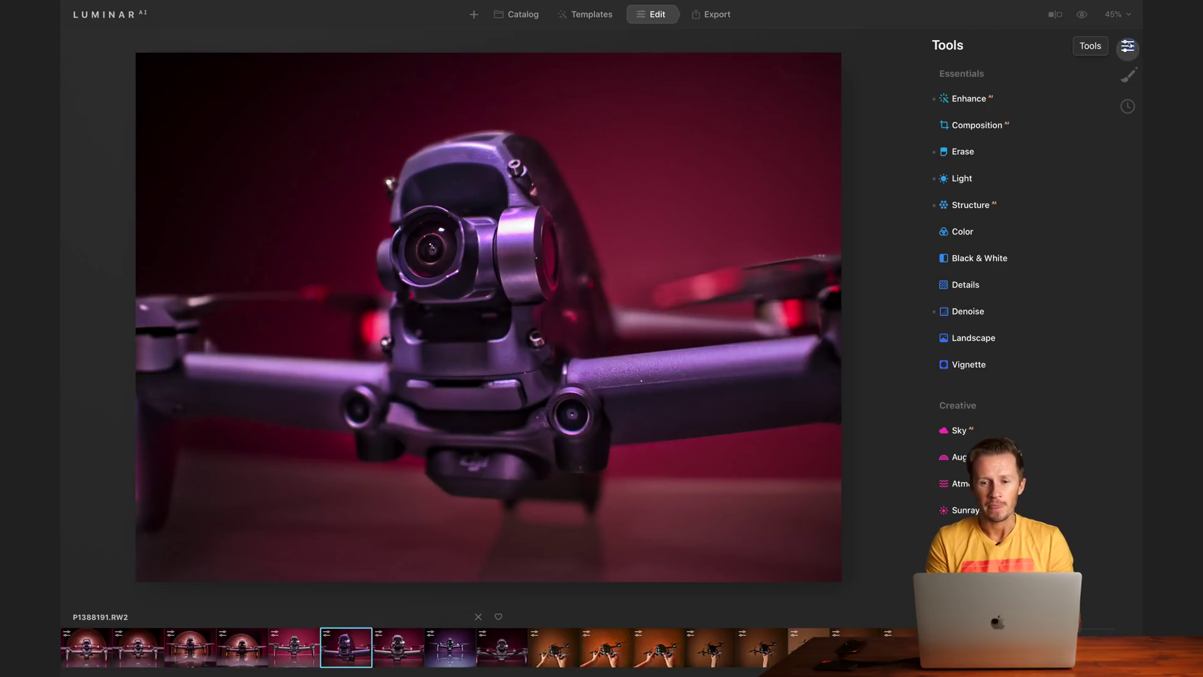
pyautogui.scroll(-5, 1009, 365)
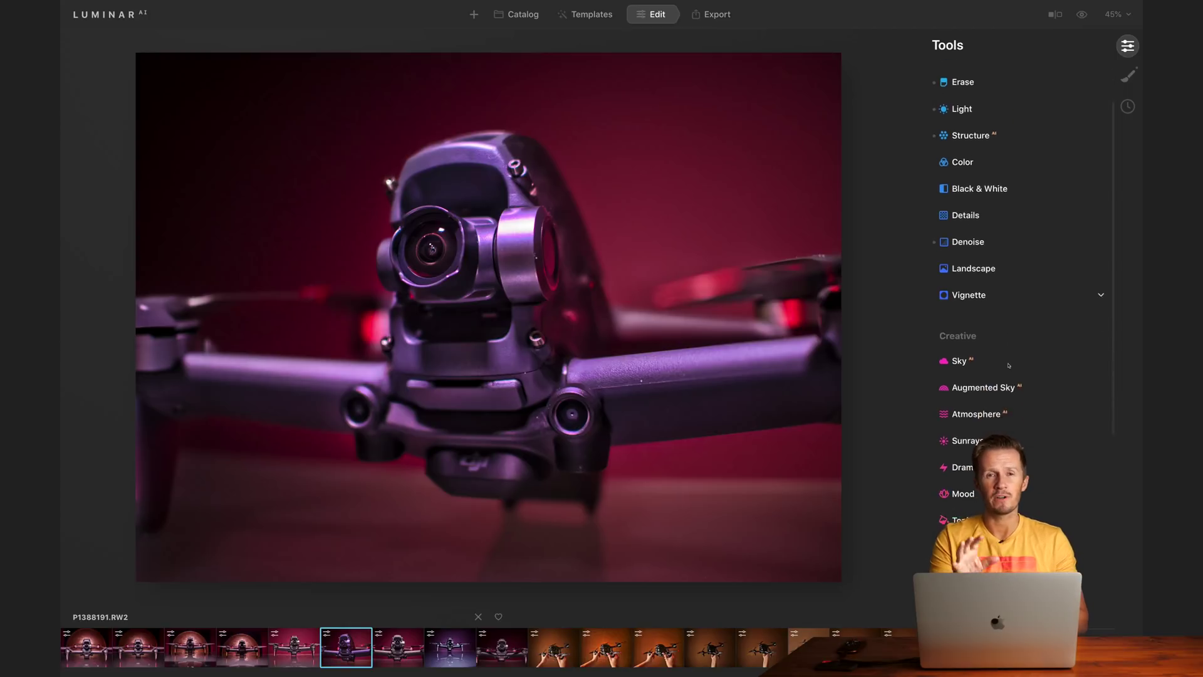
pyautogui.click(953, 455)
pyautogui.scroll(-2, 1003, 434)
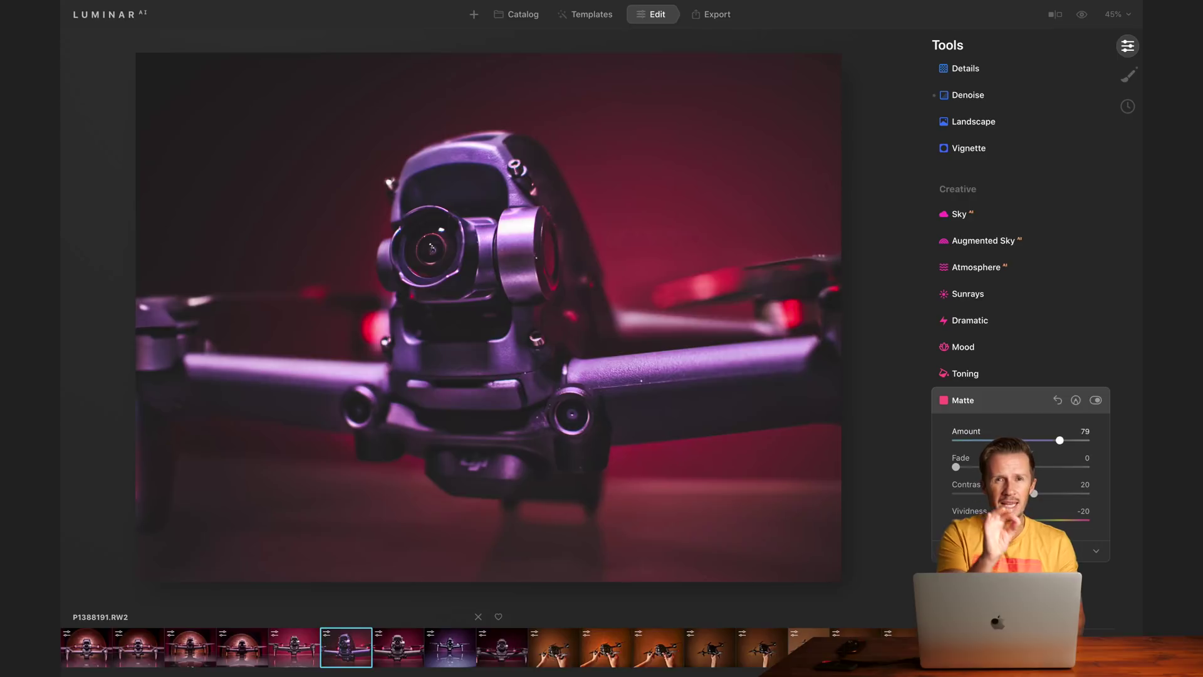
pyautogui.moveTo(1060, 440); pyautogui.dragTo(1018, 440)
# - Limit the matte effect with a gradient mask drawn across the drone photo
pyautogui.click(1075, 401)
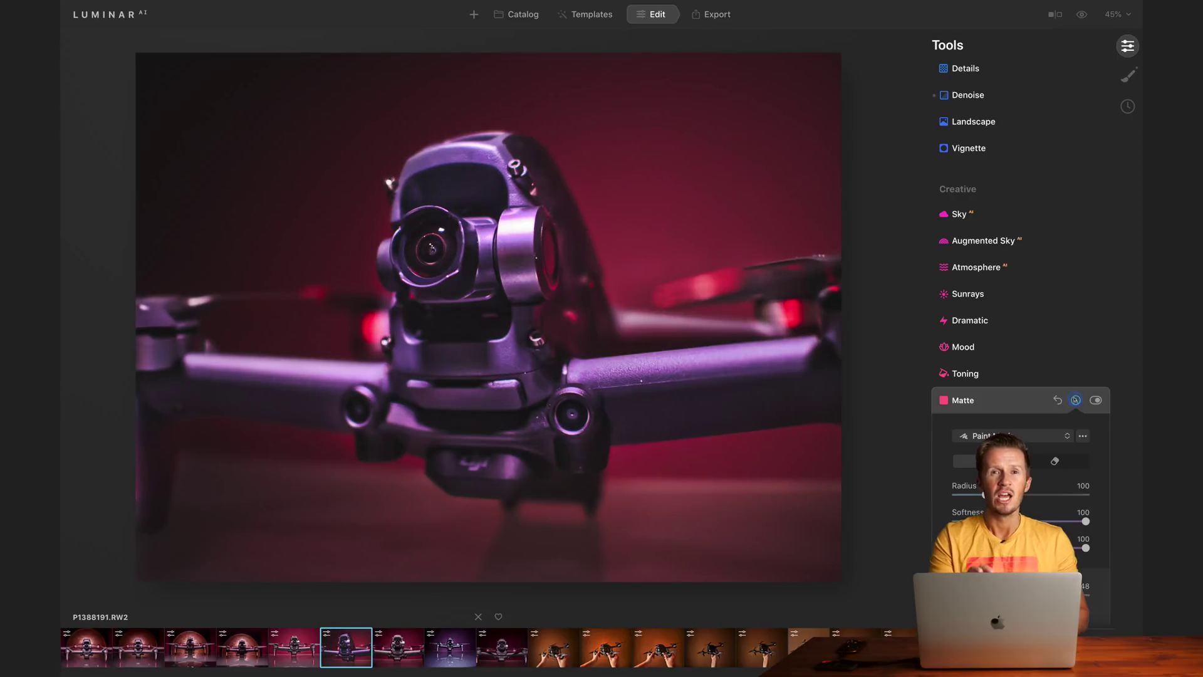
pyautogui.click(1022, 297)
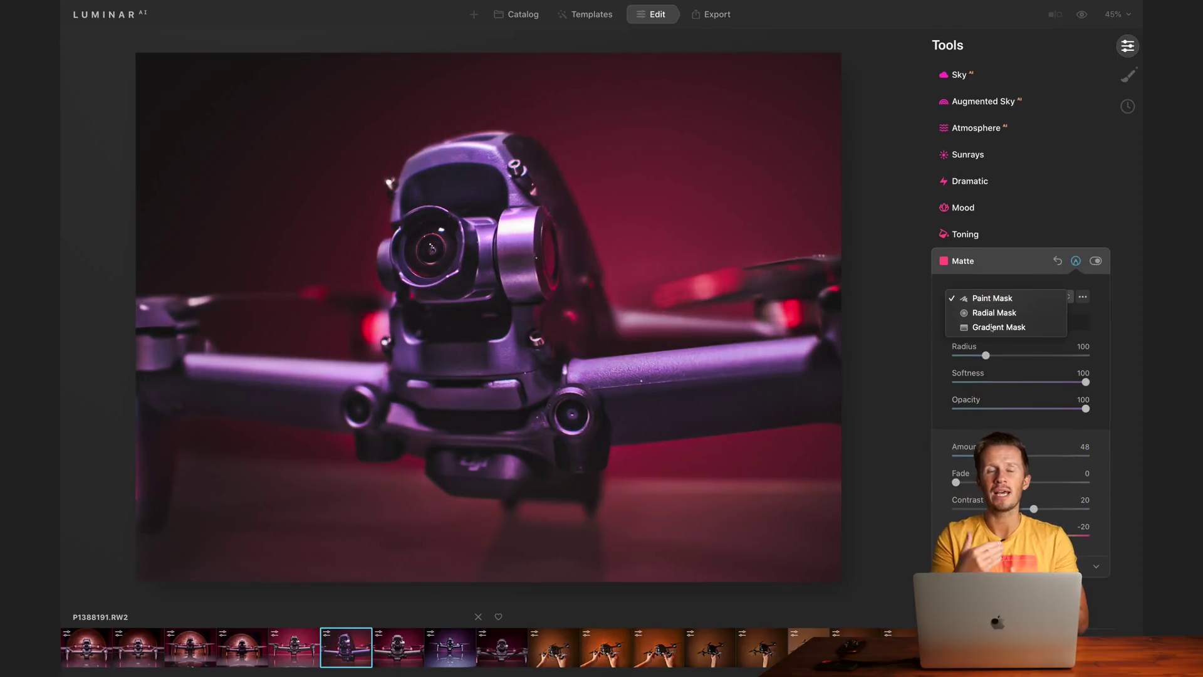
pyautogui.click(993, 325)
pyautogui.moveTo(344, 292); pyautogui.dragTo(395, 200)
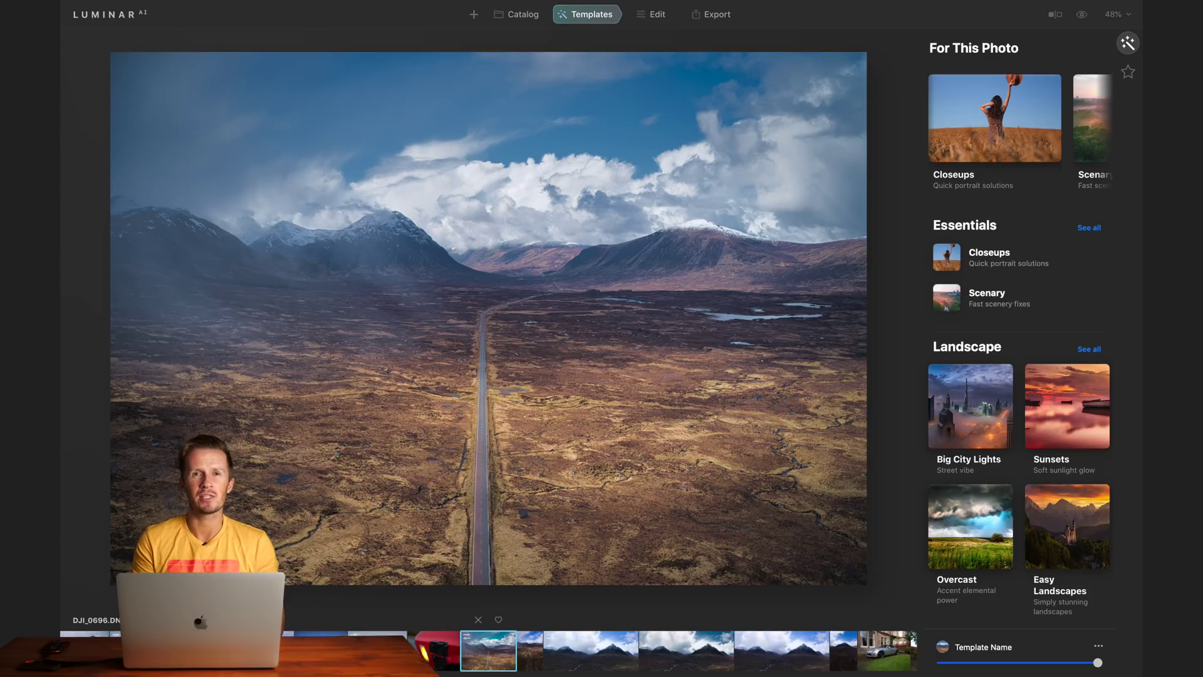
# - Try the Frosty, City Thrills and B&W Streets templates on the mountain road photo
pyautogui.click(970, 407)
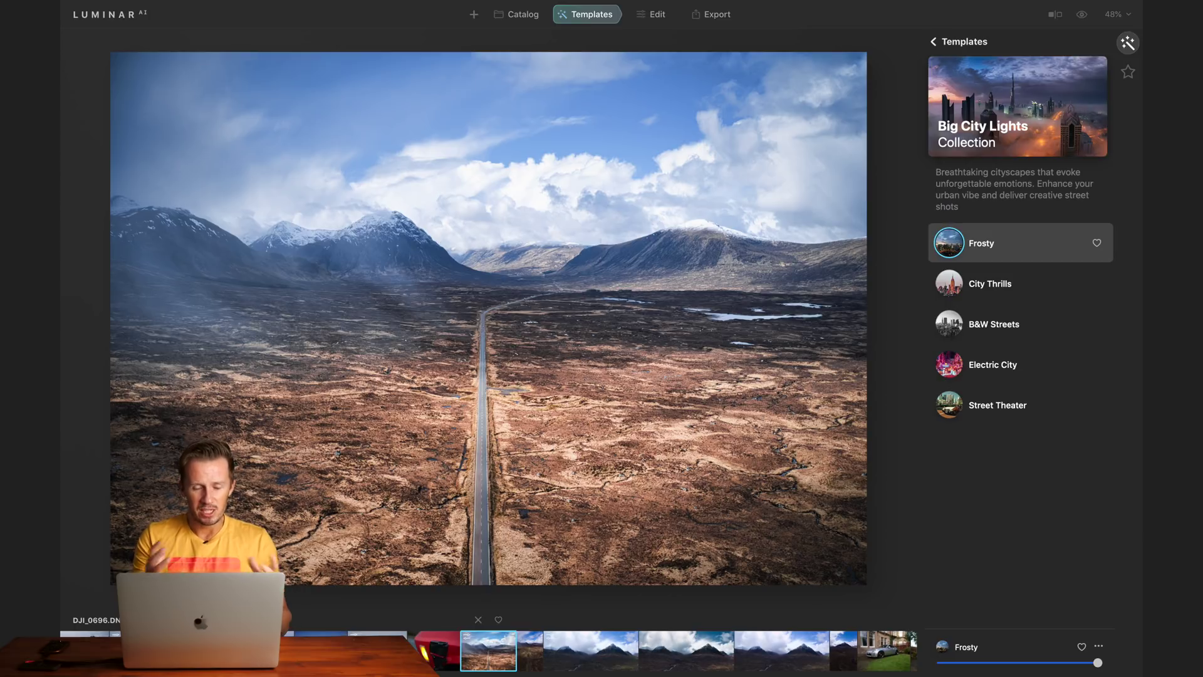
pyautogui.click(990, 283)
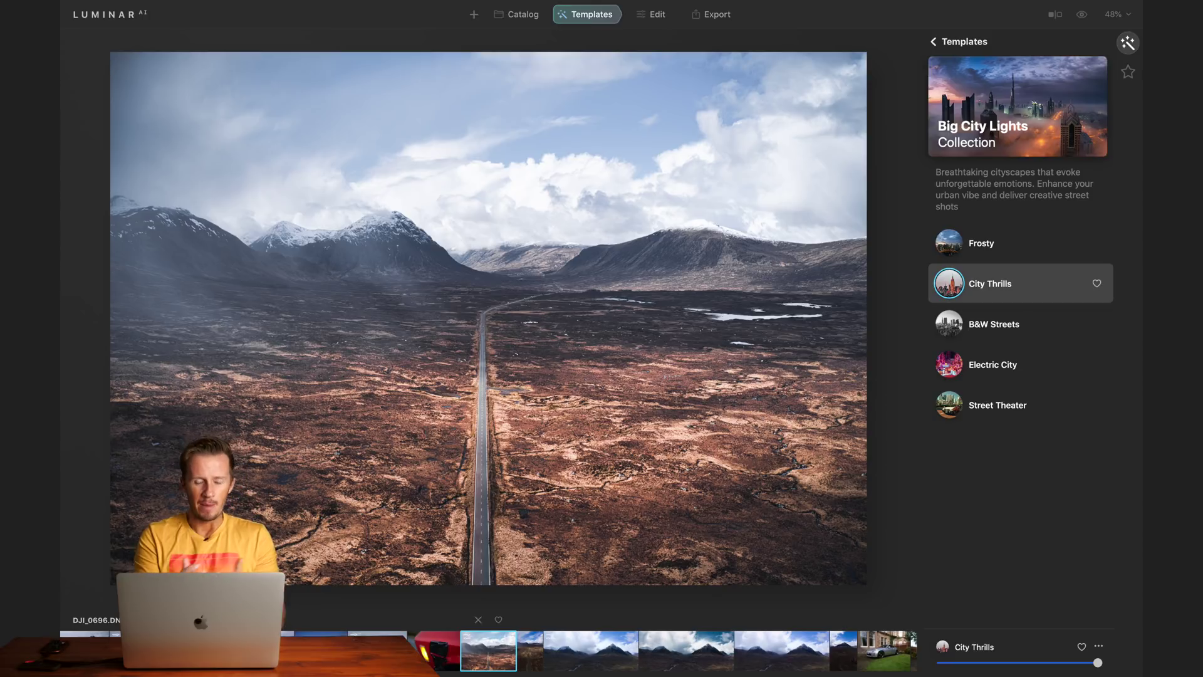
pyautogui.click(994, 324)
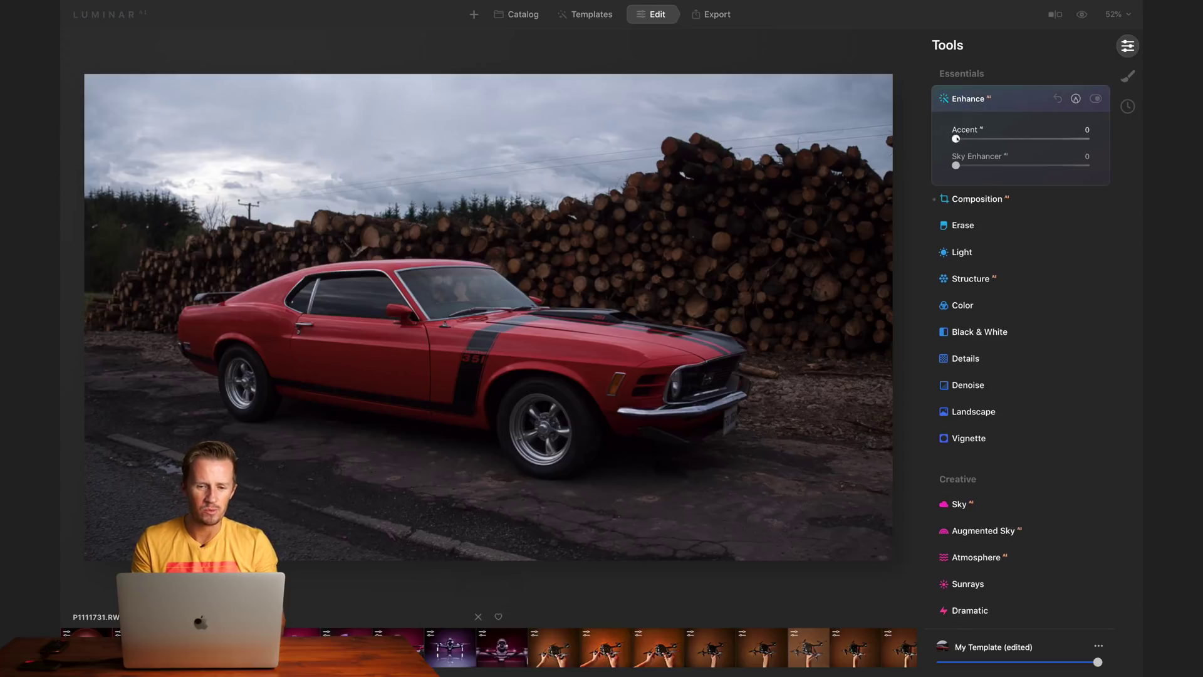
# - Raise Accent and Sky Enhancer, then replace the sky with Dramatic Sunset 2
pyautogui.moveTo(955, 139); pyautogui.dragTo(1066, 139)
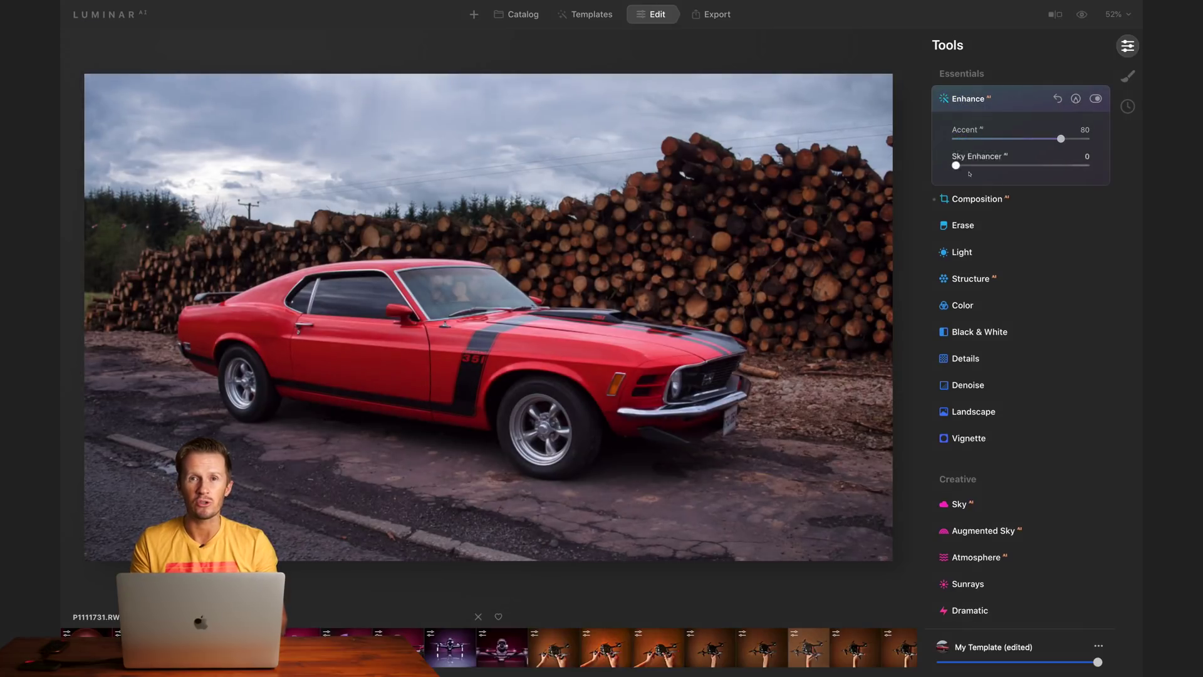
pyautogui.moveTo(973, 165); pyautogui.dragTo(1032, 165)
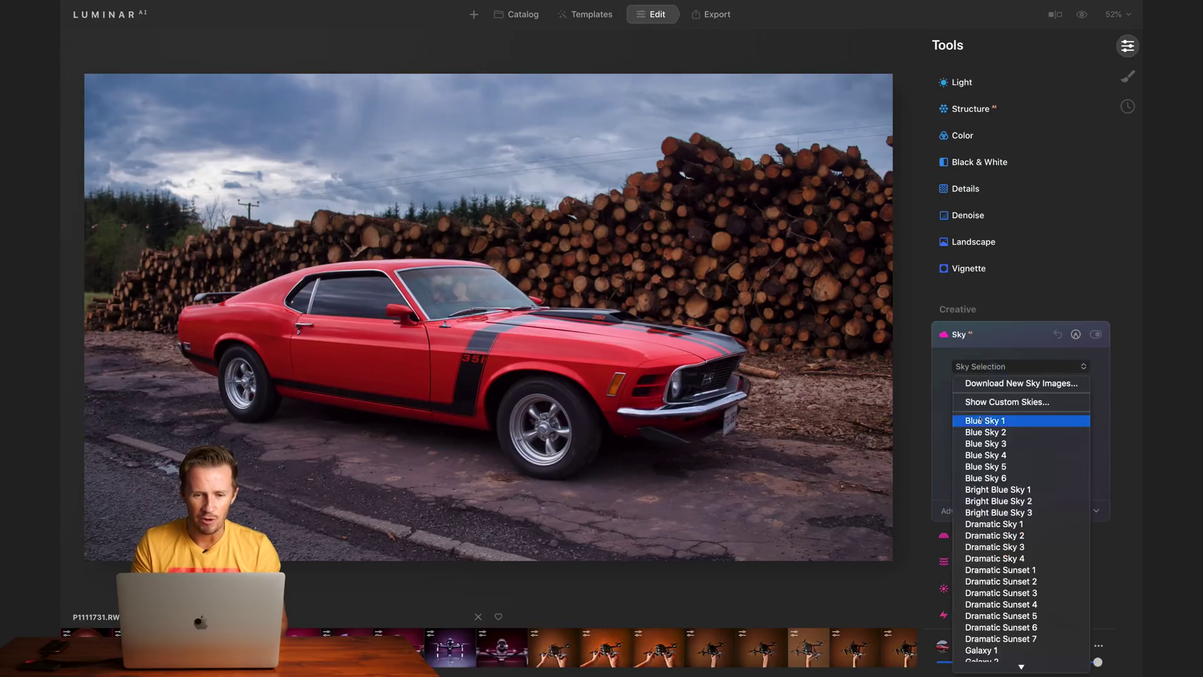
pyautogui.click(990, 421)
pyautogui.click(1018, 357)
pyautogui.click(985, 417)
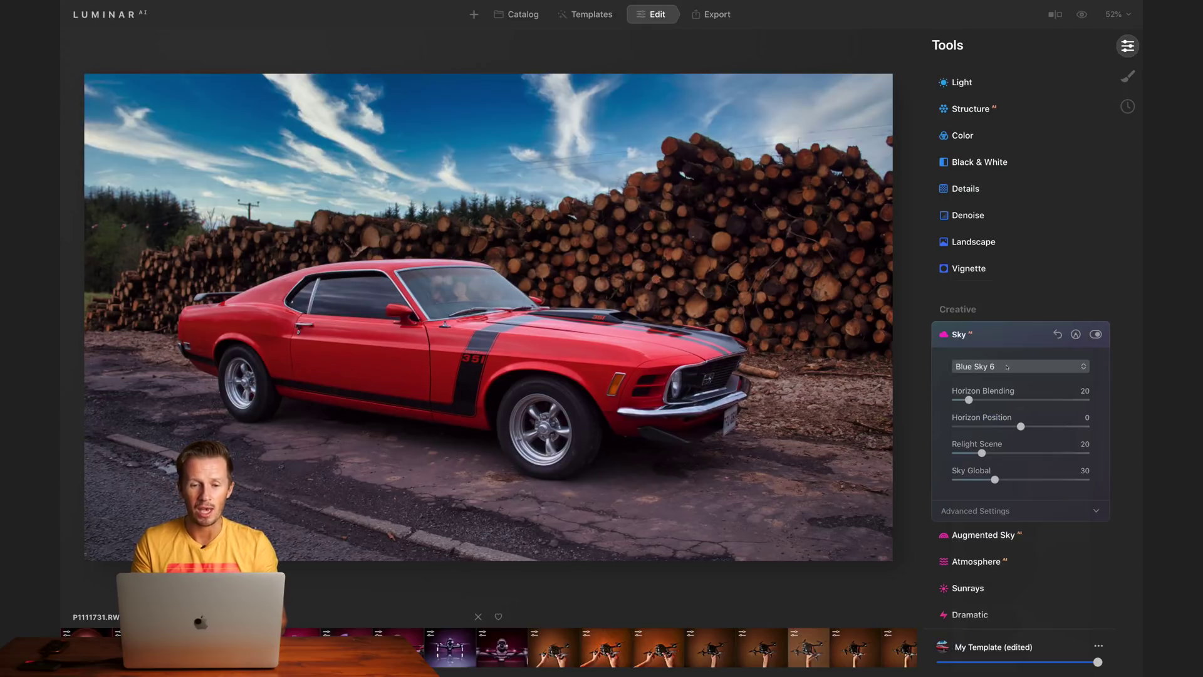
pyautogui.click(1020, 366)
pyautogui.click(993, 431)
pyautogui.click(1021, 366)
pyautogui.click(990, 371)
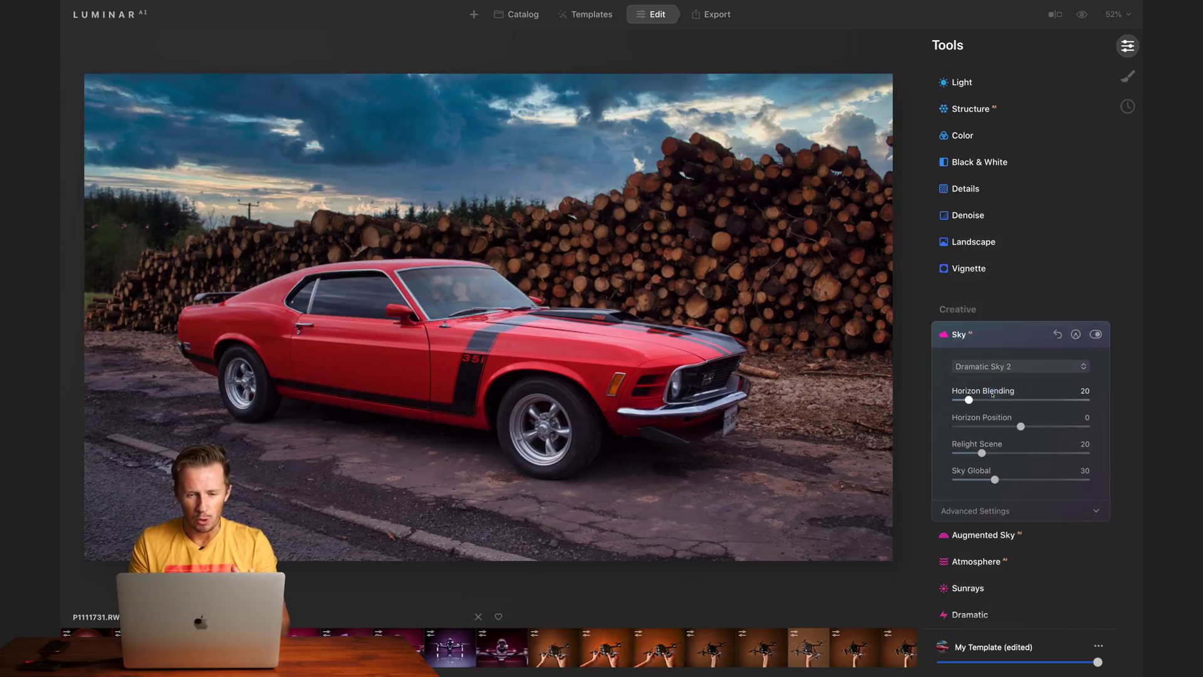
pyautogui.click(993, 368)
pyautogui.click(996, 428)
# - Add the Birds 1 sky object and position it in the upper left sky
pyautogui.click(984, 535)
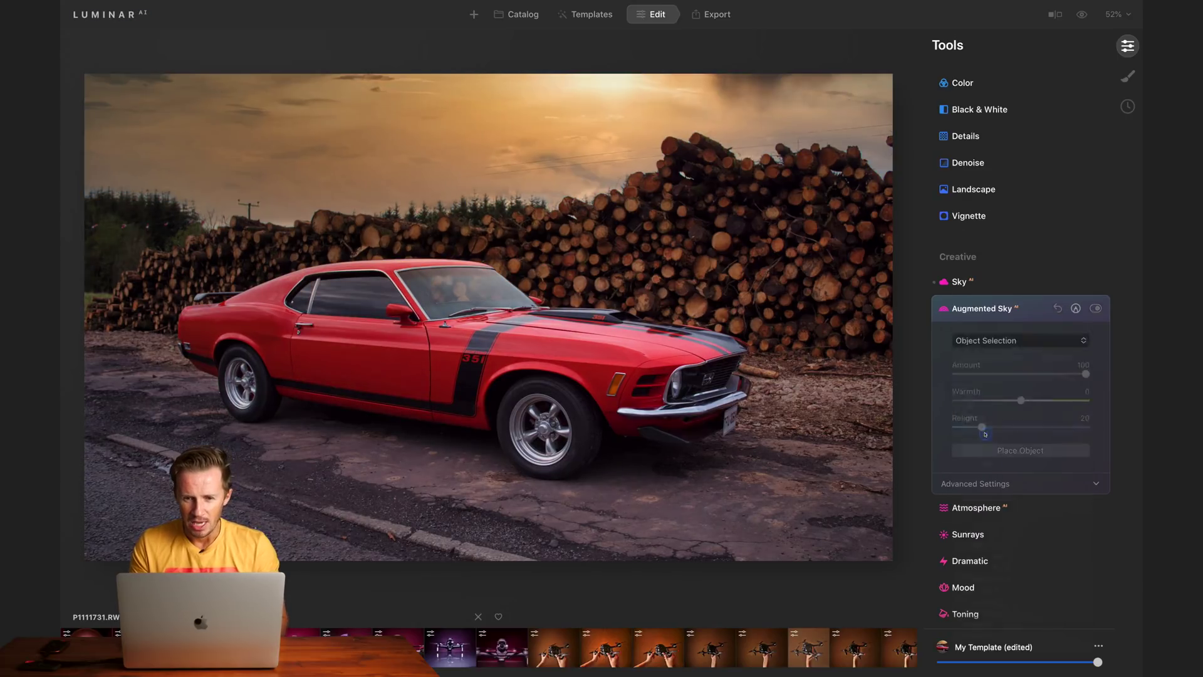
pyautogui.click(987, 343)
pyautogui.click(985, 345)
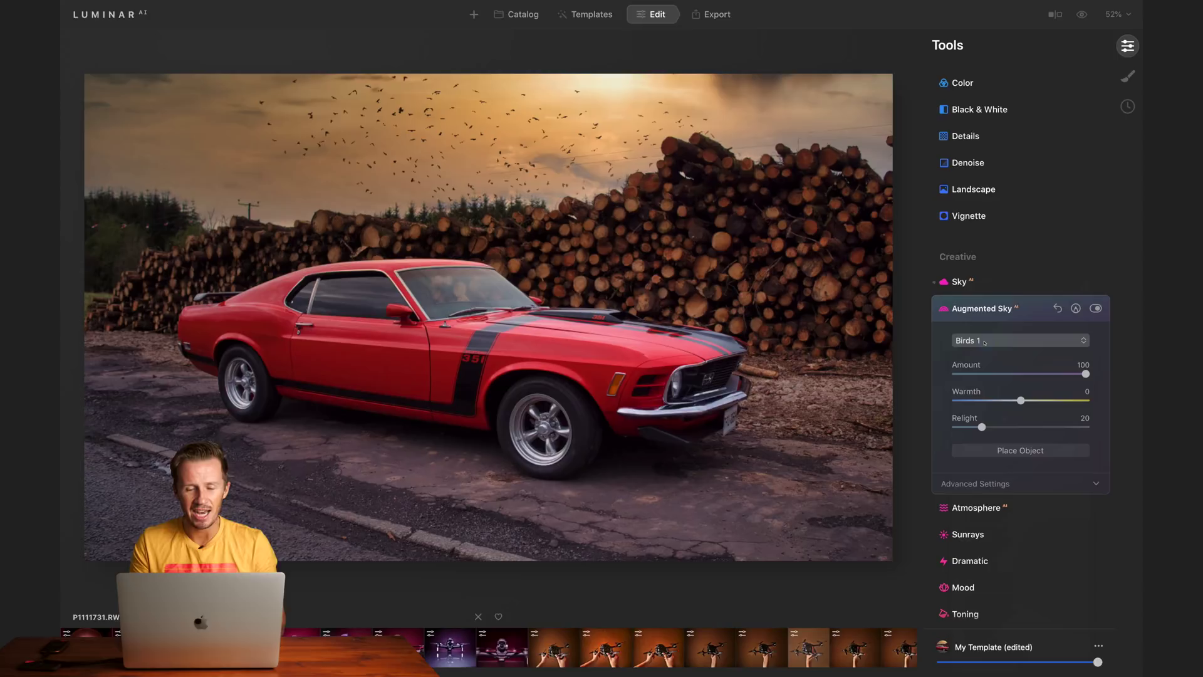
pyautogui.click(1020, 450)
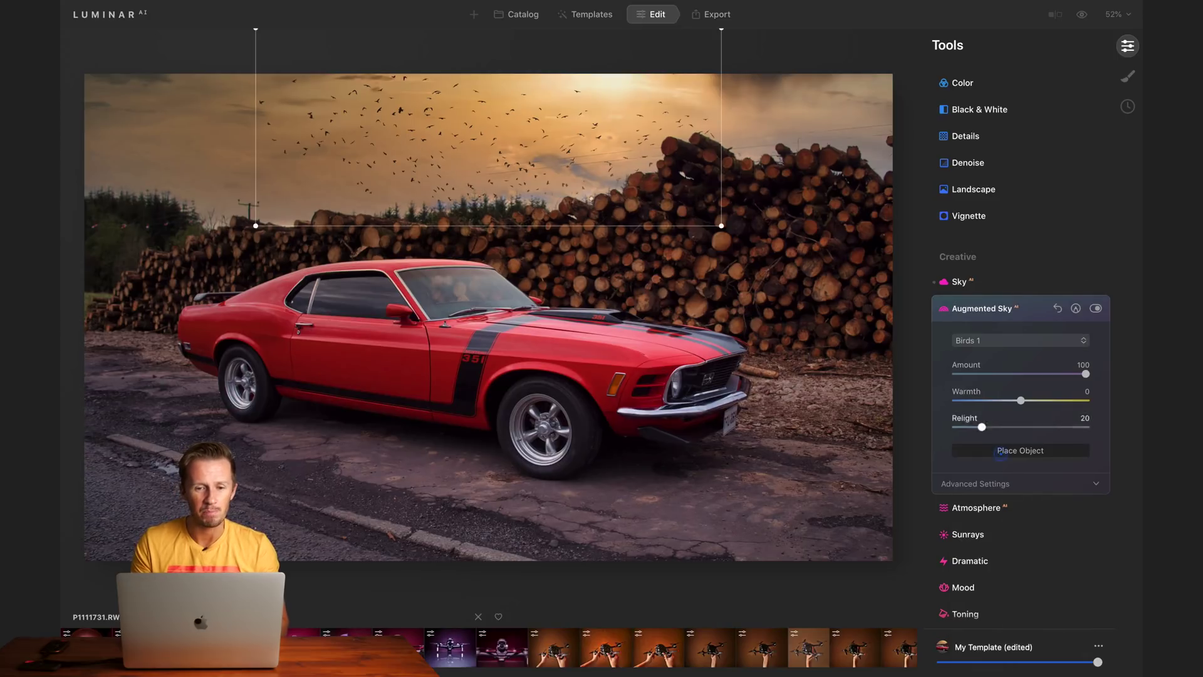
pyautogui.moveTo(547, 153); pyautogui.dragTo(367, 161)
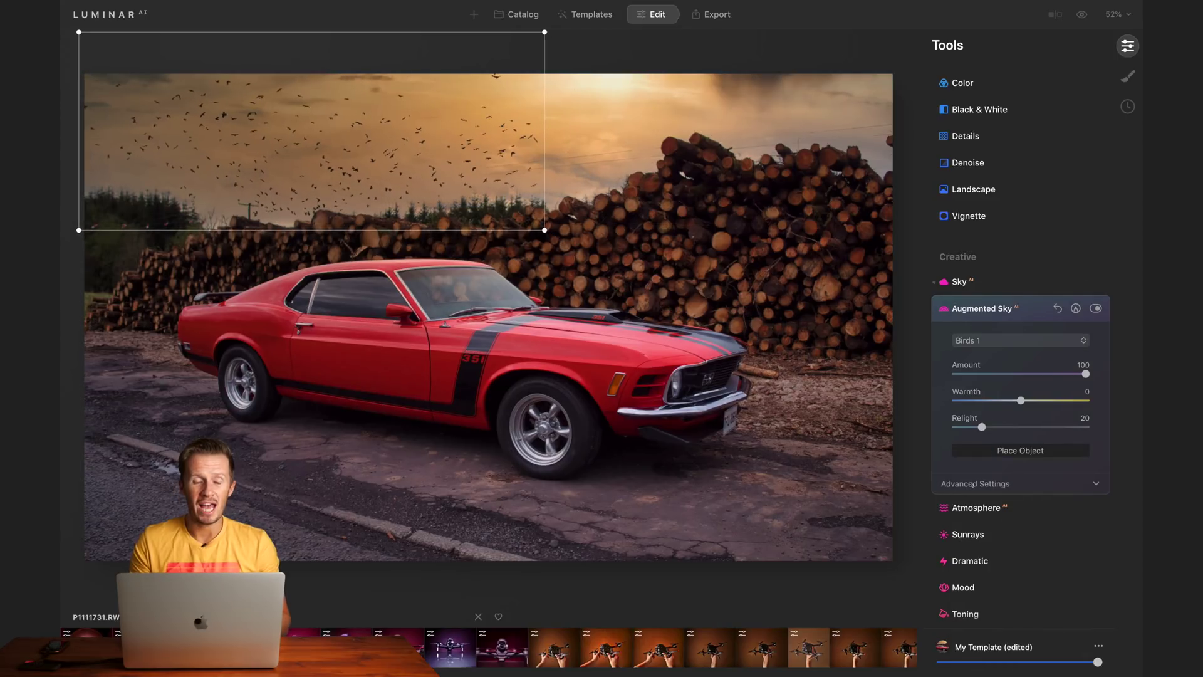
pyautogui.click(976, 508)
pyautogui.moveTo(954, 396); pyautogui.dragTo(987, 422)
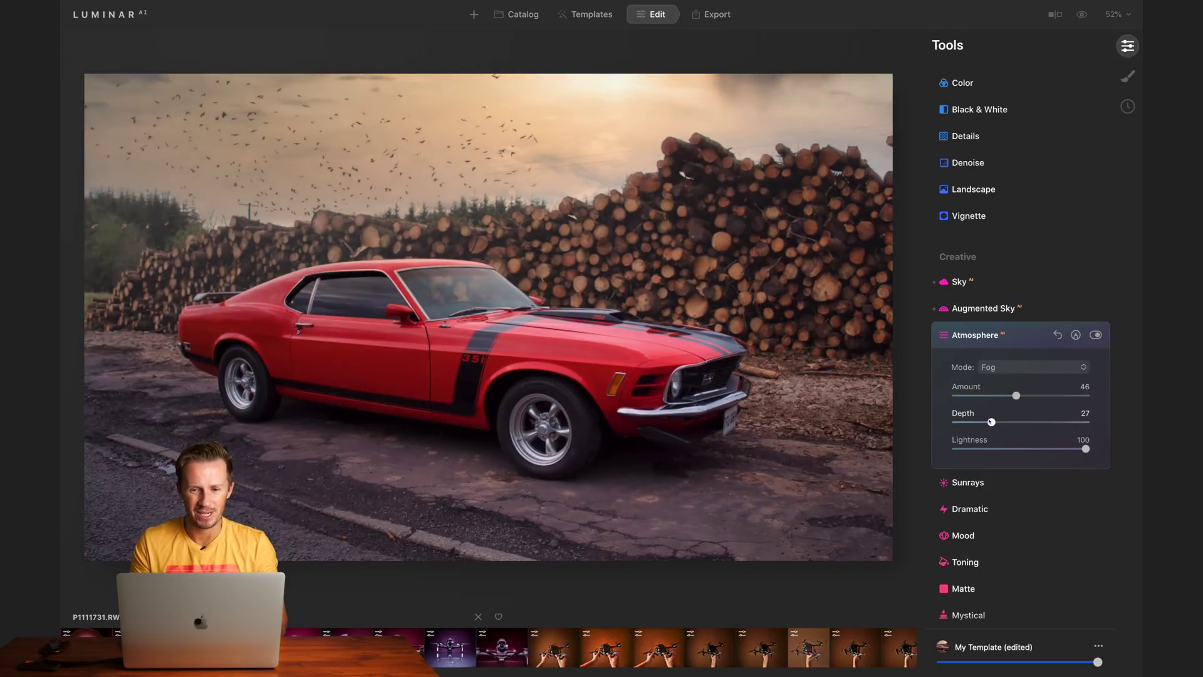
# - Adjust the fog's lightness and test Sunrays strength before removing the rays
pyautogui.moveTo(1086, 448); pyautogui.dragTo(1029, 449)
pyautogui.click(977, 482)
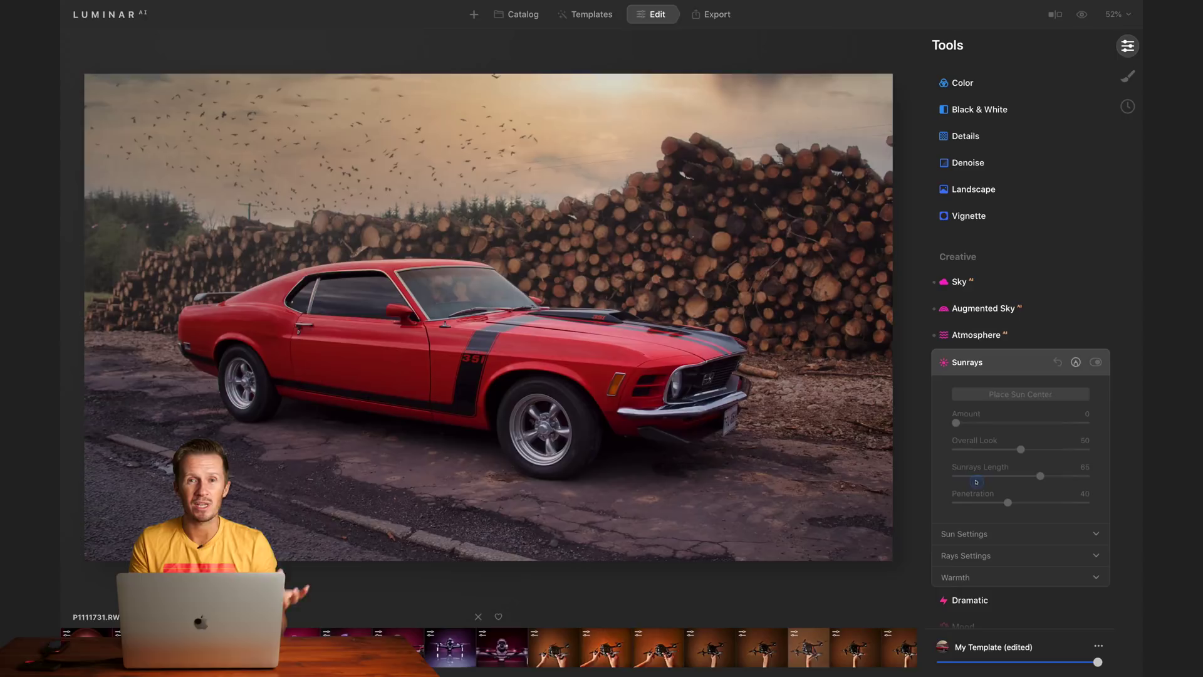
pyautogui.click(1020, 393)
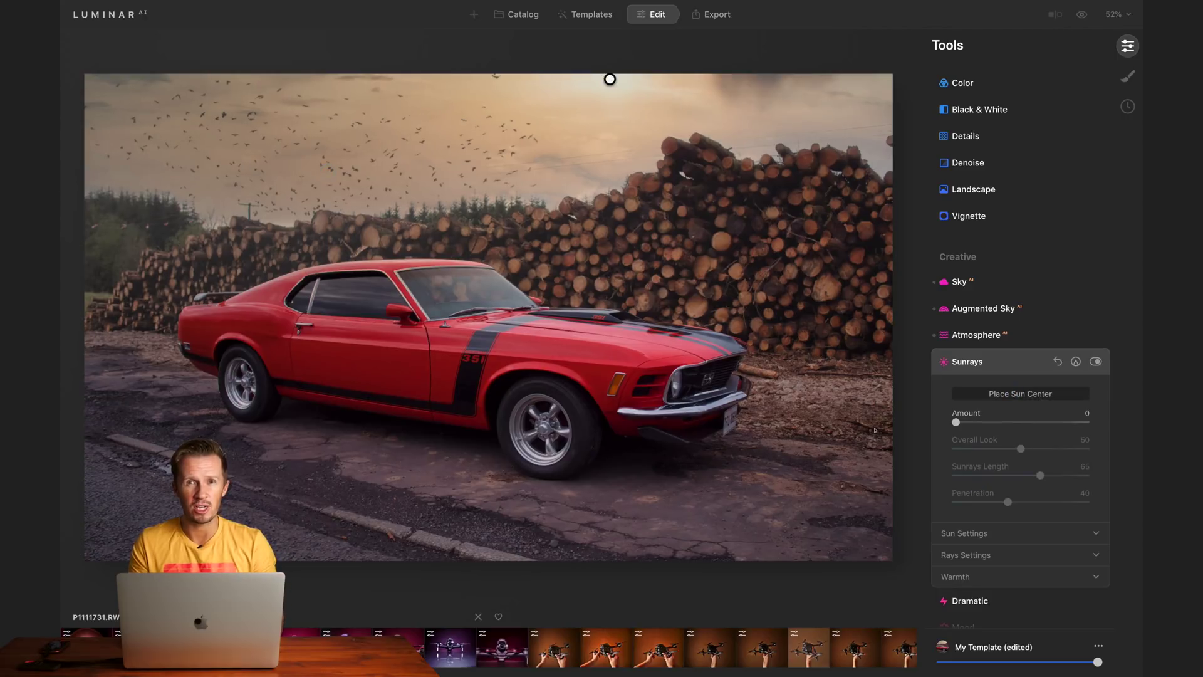
pyautogui.moveTo(955, 421)
pyautogui.mouseDown()
pyautogui.moveTo(1069, 422)
pyautogui.moveTo(957, 422)
pyautogui.moveTo(961, 435)
pyautogui.mouseUp()
pyautogui.click(966, 361)
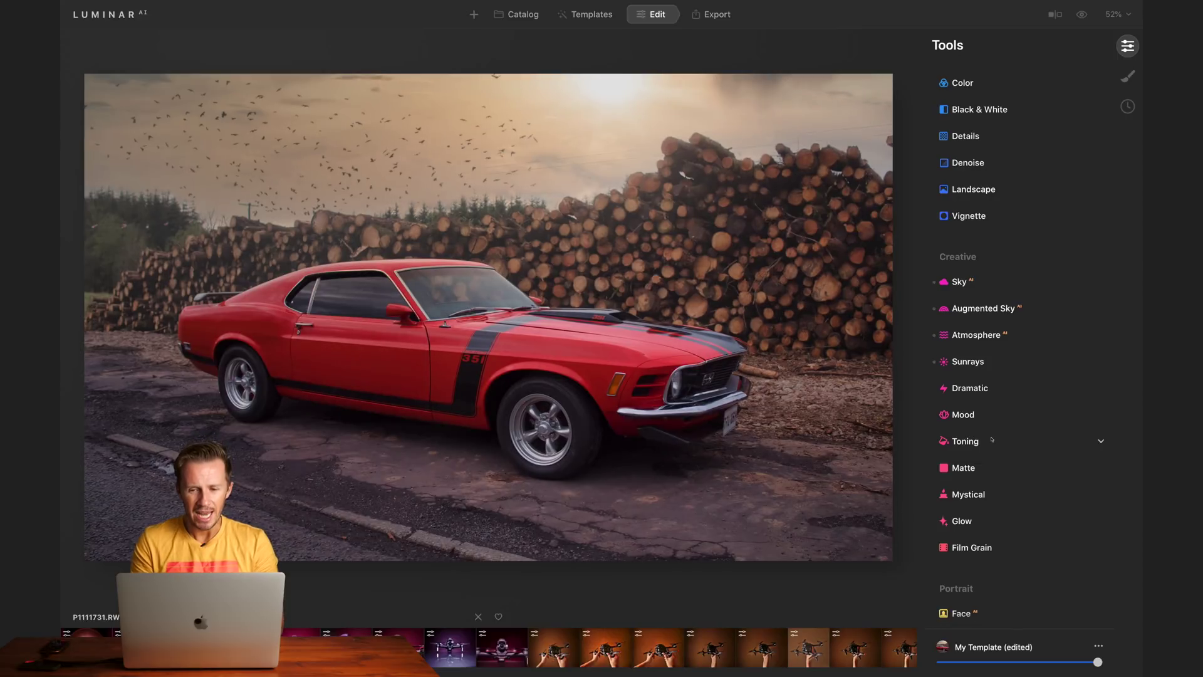
# - Apply the Anaheim mood LUT to the car photo
pyautogui.click(963, 414)
pyautogui.click(985, 446)
pyautogui.click(982, 512)
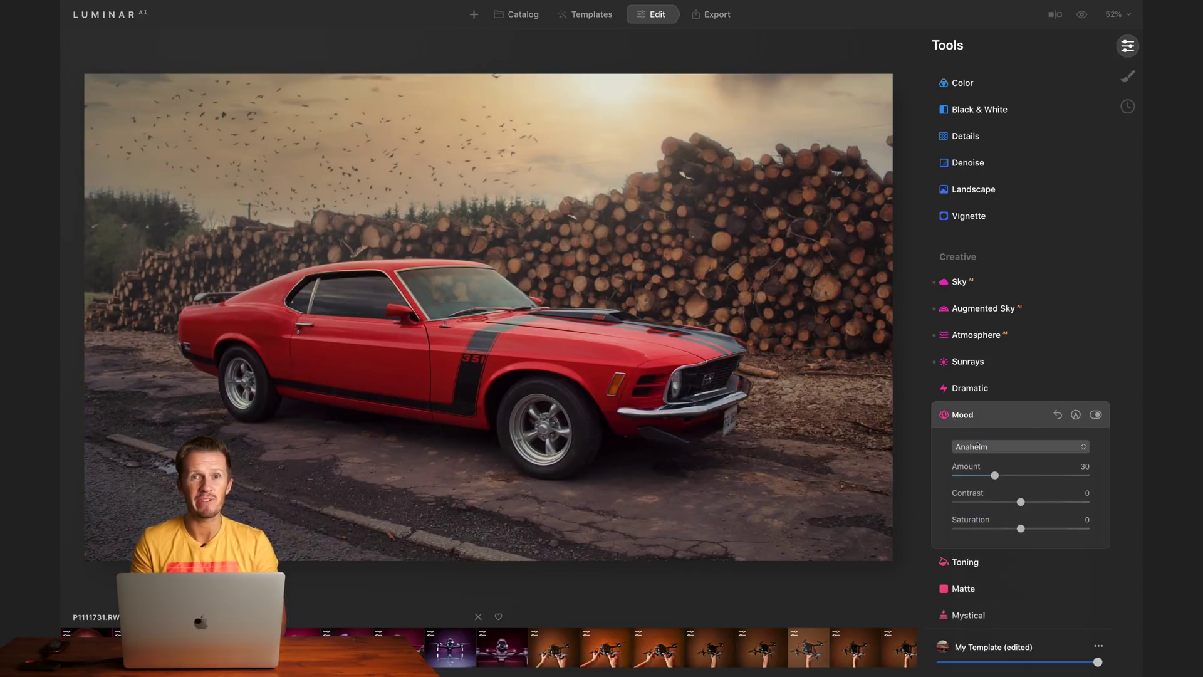
pyautogui.click(981, 447)
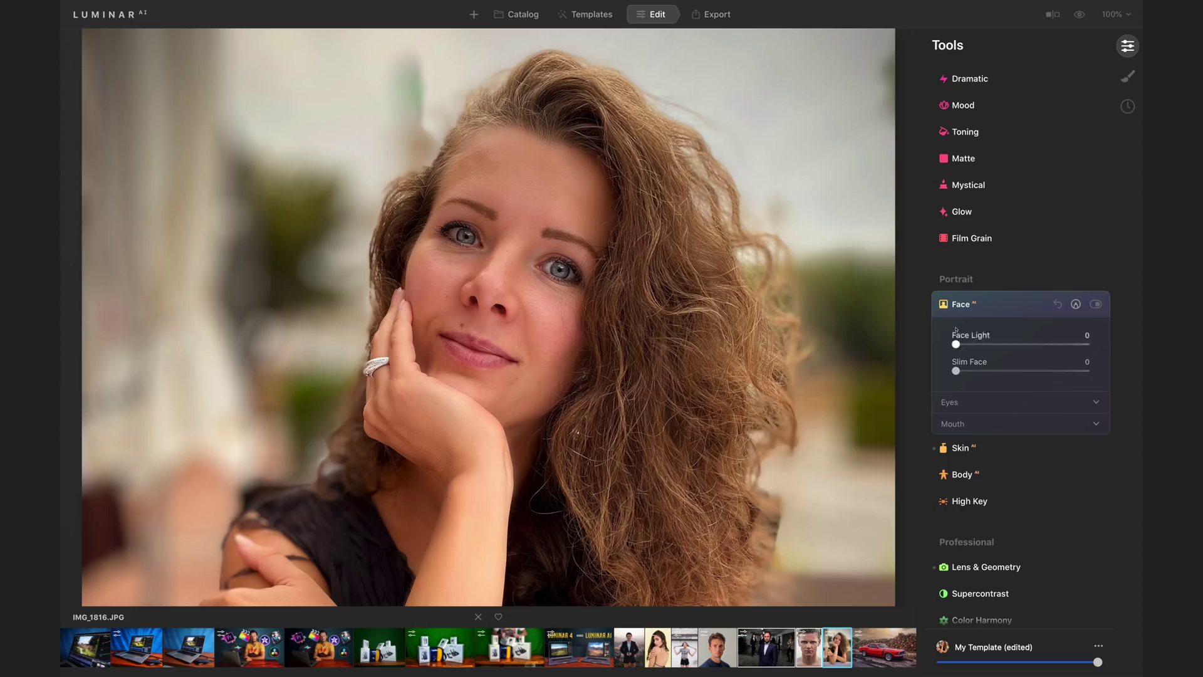
# - Set the woman's Face Light to 59 and slim her face
pyautogui.moveTo(957, 346); pyautogui.dragTo(1101, 338)
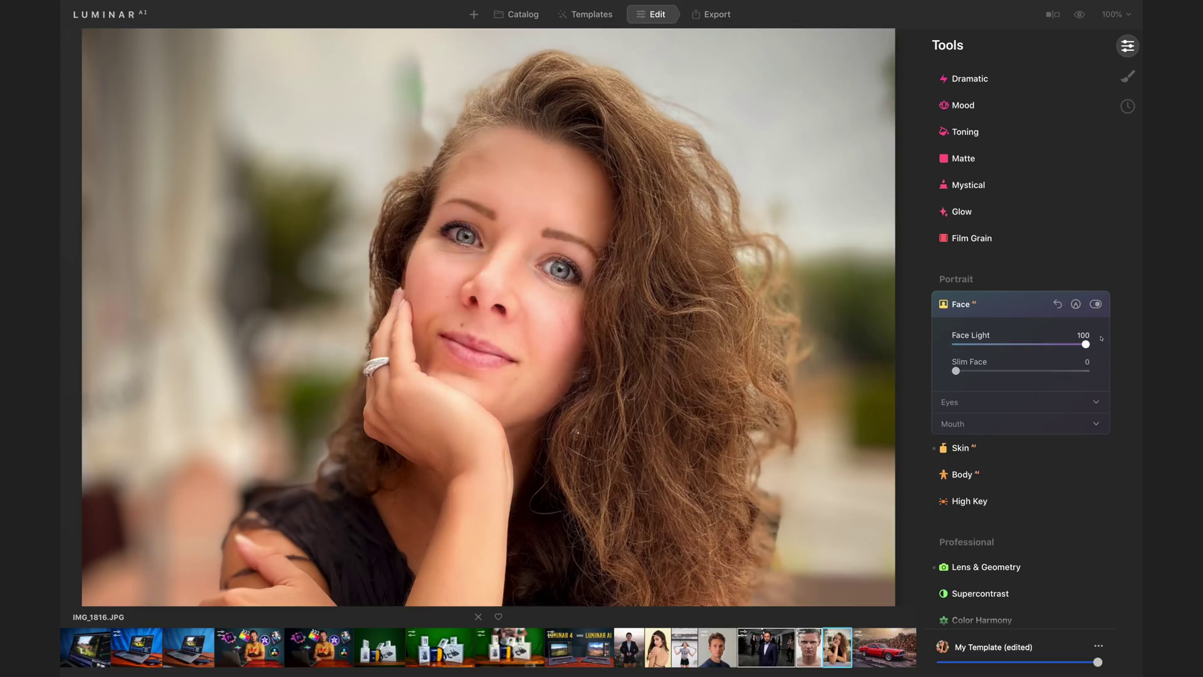
pyautogui.doubleClick(1026, 341)
pyautogui.moveTo(955, 344); pyautogui.dragTo(1033, 344)
pyautogui.moveTo(956, 370); pyautogui.dragTo(987, 370)
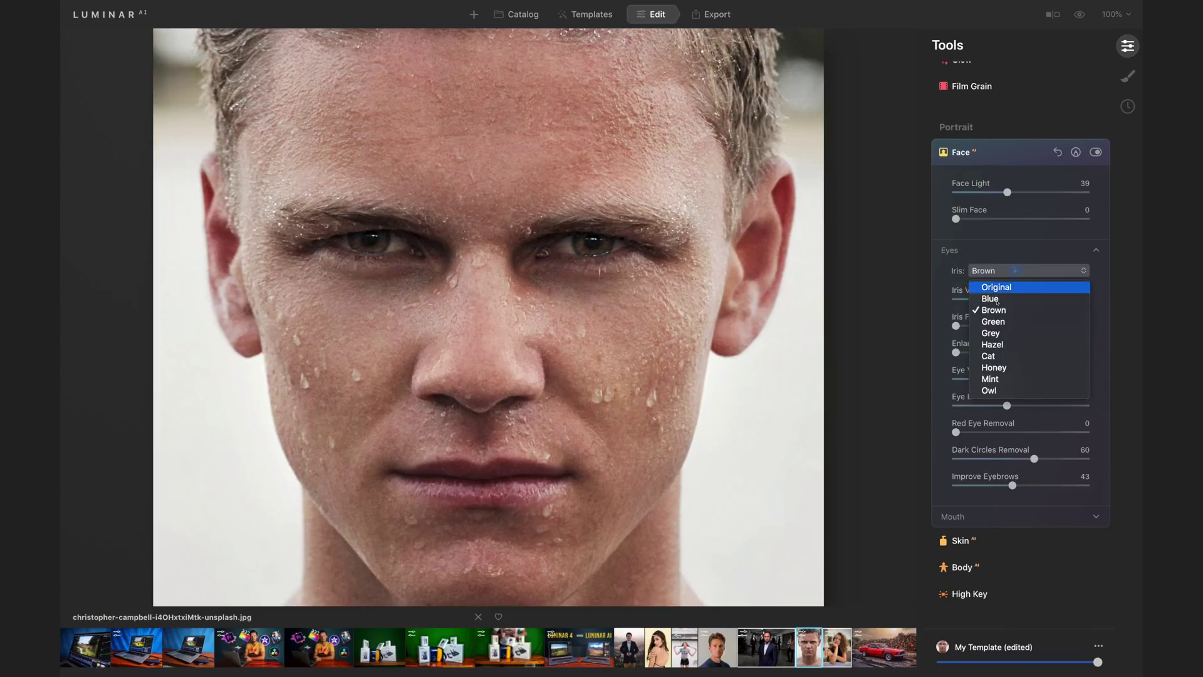
# - Make the man's irises Mint, slightly lower iris visibility, enlarge his eyes, and test skin smoothing
pyautogui.click(993, 321)
pyautogui.click(993, 270)
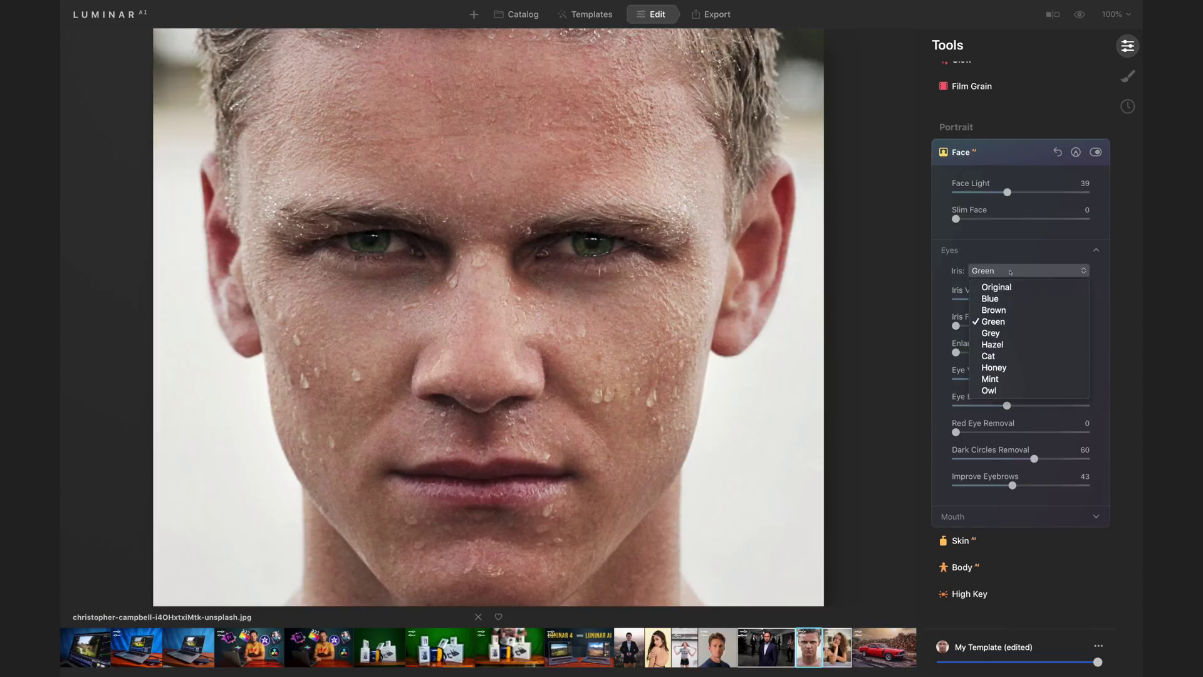
pyautogui.click(993, 368)
pyautogui.click(1028, 270)
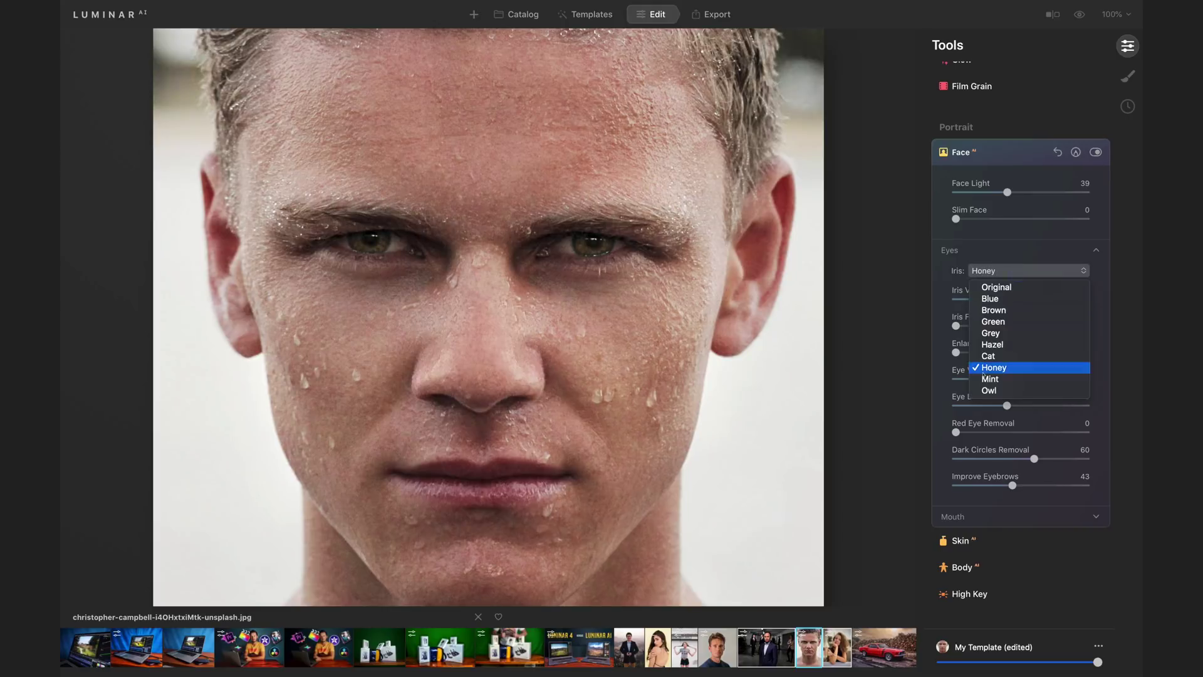
pyautogui.click(990, 379)
pyautogui.moveTo(981, 299); pyautogui.dragTo(1036, 326)
pyautogui.moveTo(956, 352); pyautogui.dragTo(1045, 378)
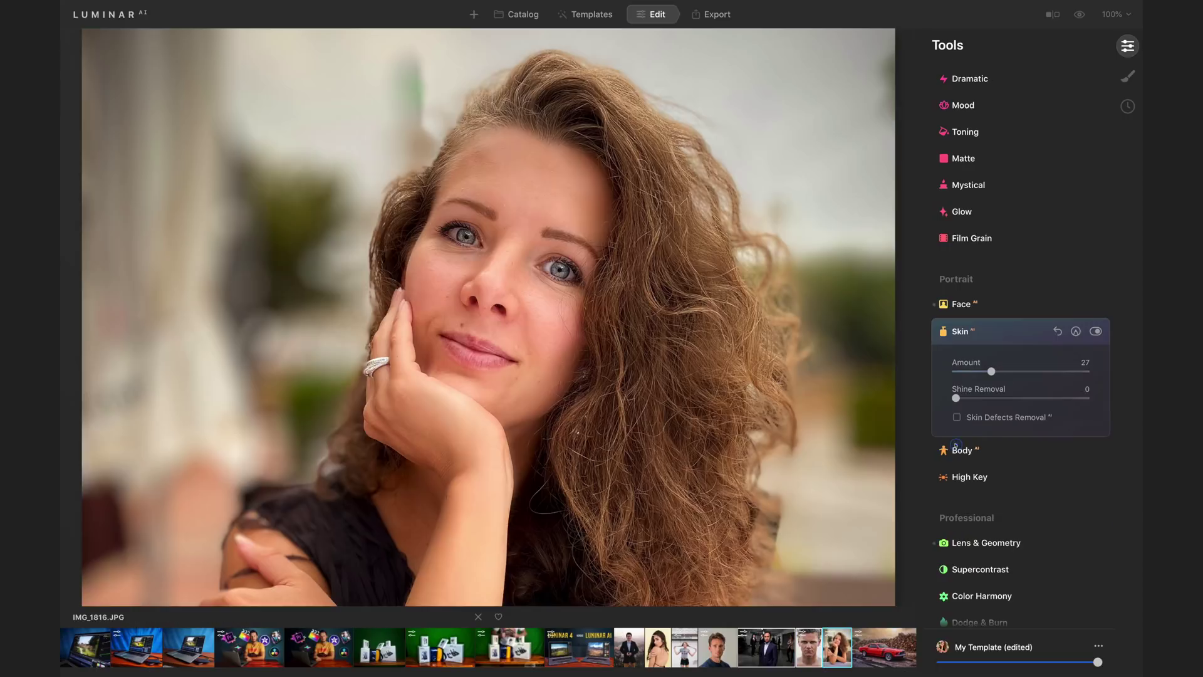
pyautogui.moveTo(992, 371); pyautogui.dragTo(1052, 369)
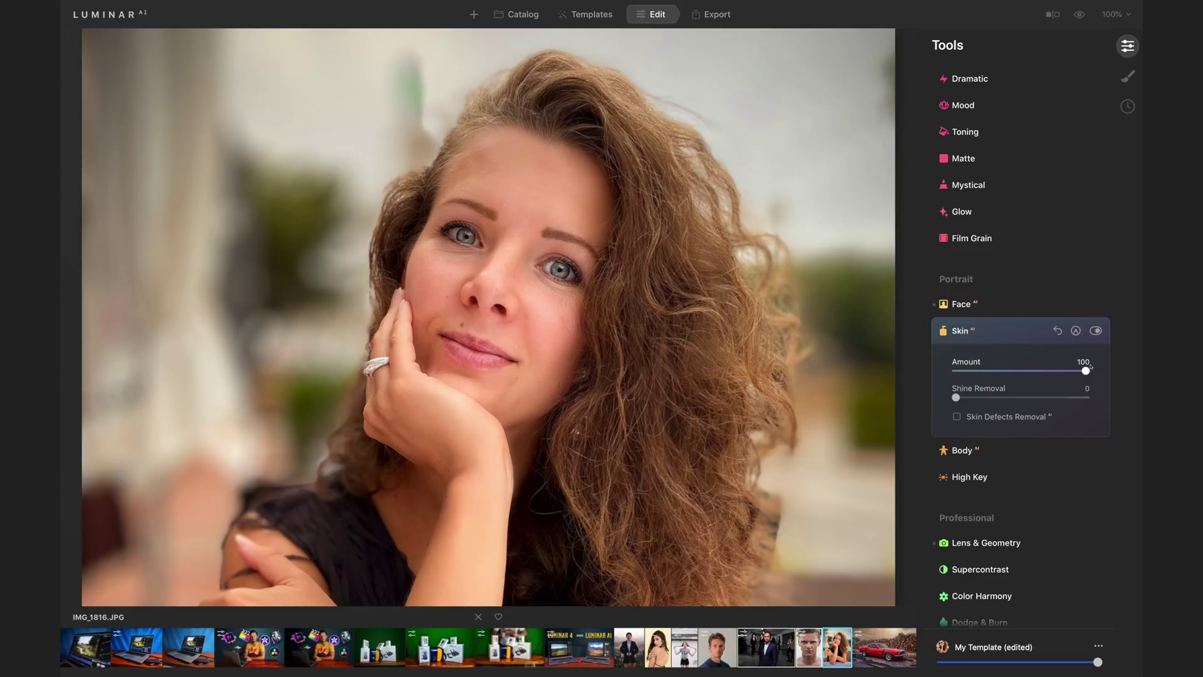
pyautogui.moveTo(1024, 372); pyautogui.dragTo(1115, 380)
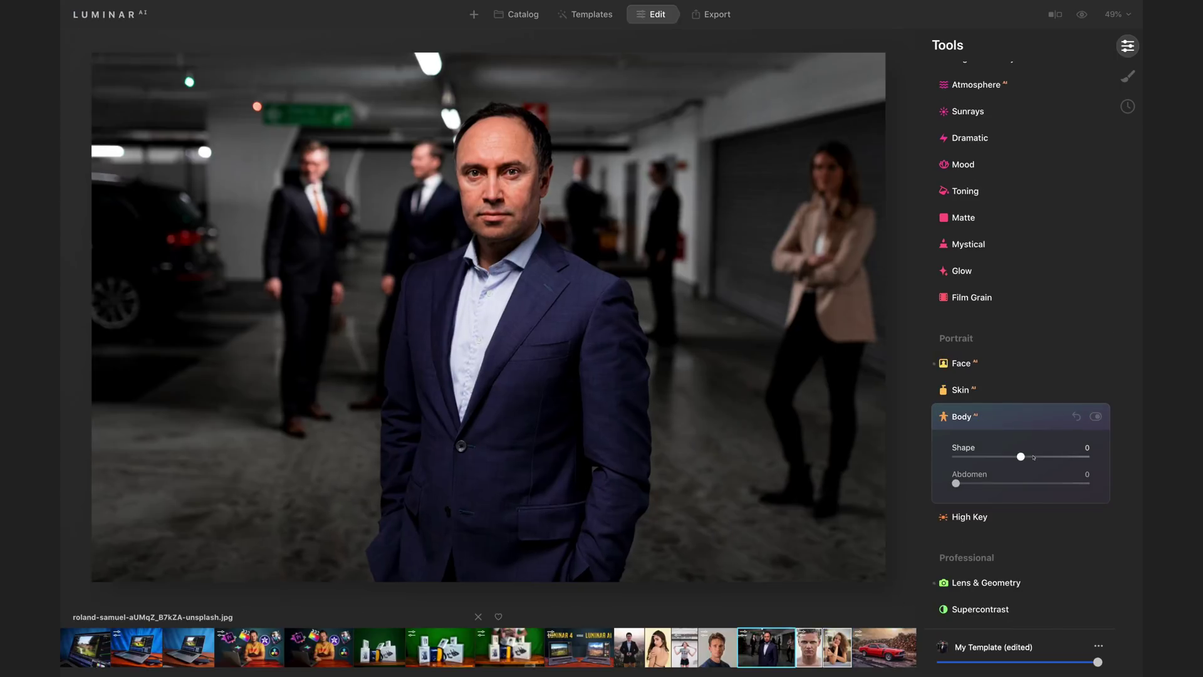
# - Set the suited man's Body Shape to 63, leaving Abdomen at 0
pyautogui.moveTo(1020, 456); pyautogui.dragTo(1062, 457)
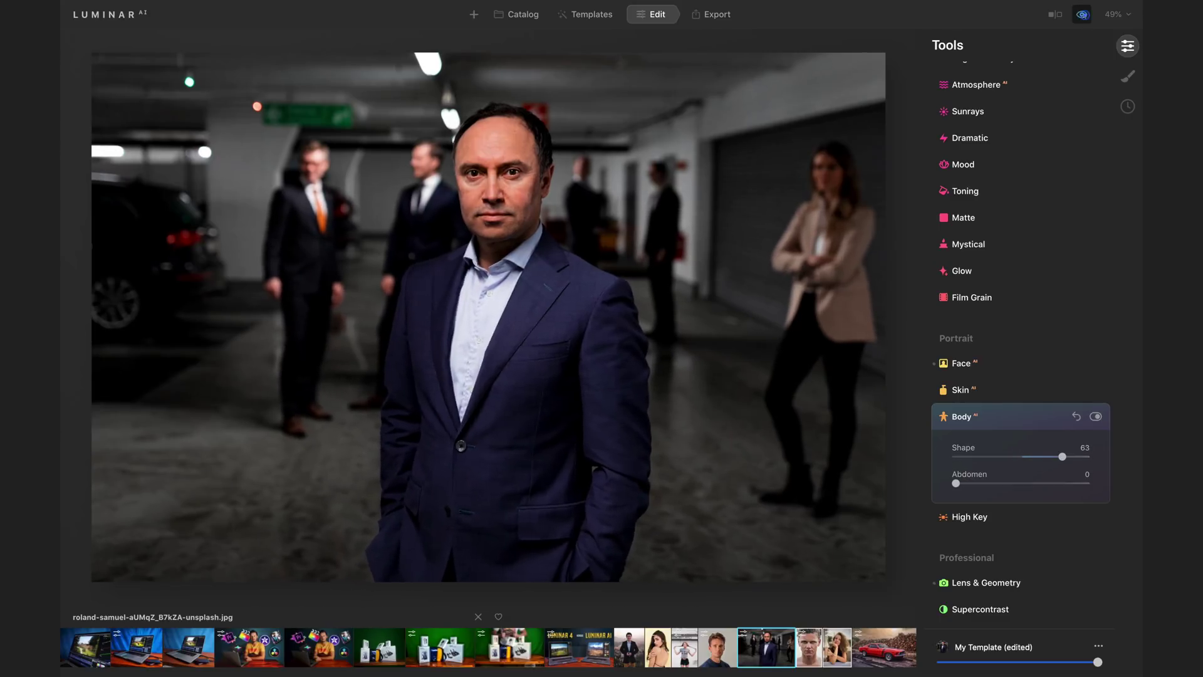